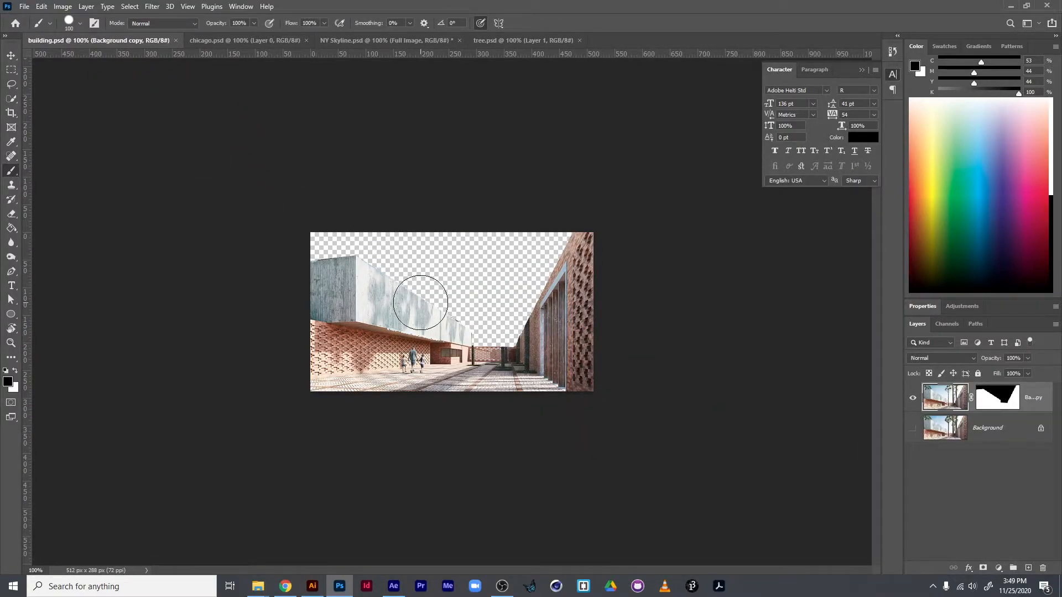
Step: Review the chicago.psd and tree.psd cutouts in Photoshop and switch to the After Effects project
click(222, 41)
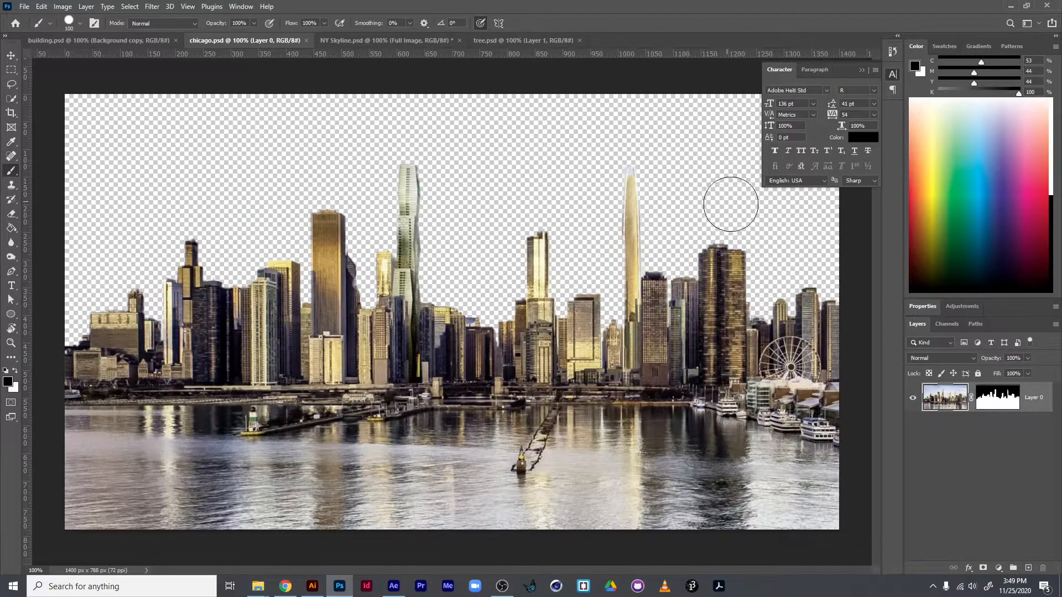
click(521, 44)
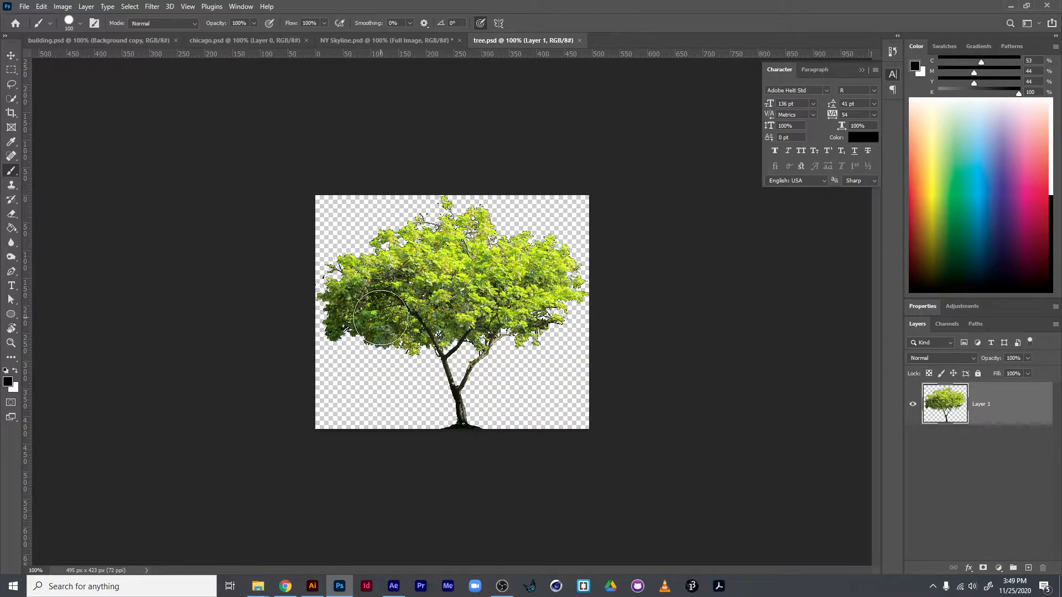
key(alt+Tab)
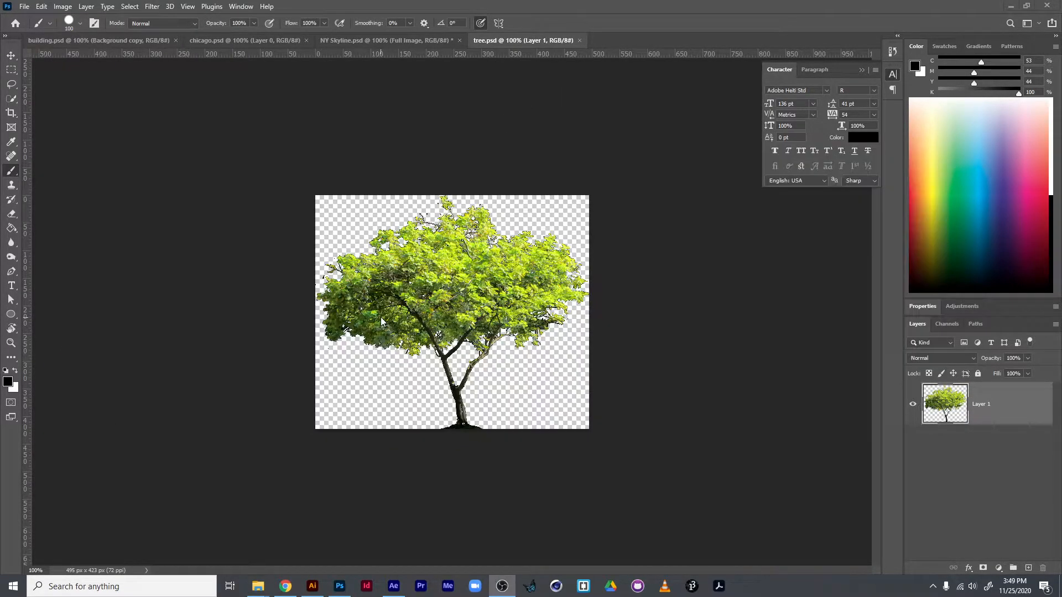
key(alt+Tab)
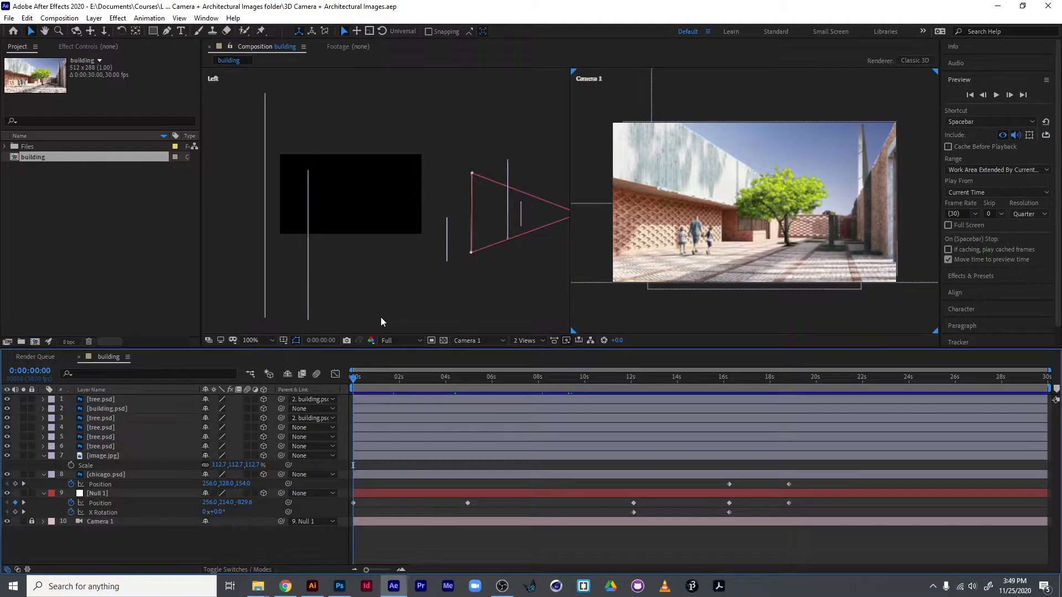
Step: Delete all keyframes and layers from the building composition, including the locked Camera 1
drag(358, 376, 305, 377)
drag(194, 529, 6, 390)
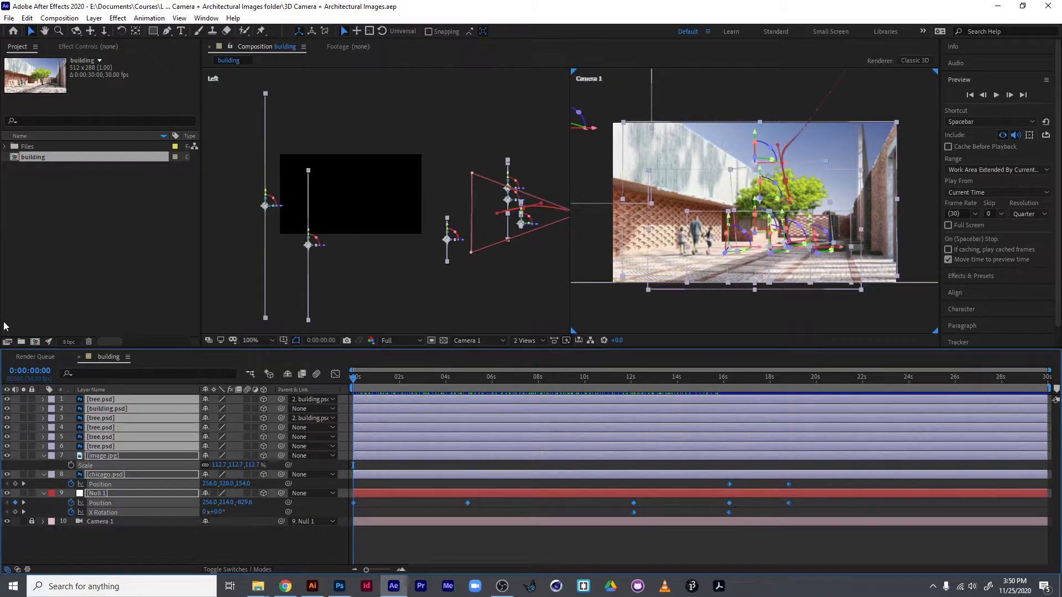
key(Delete)
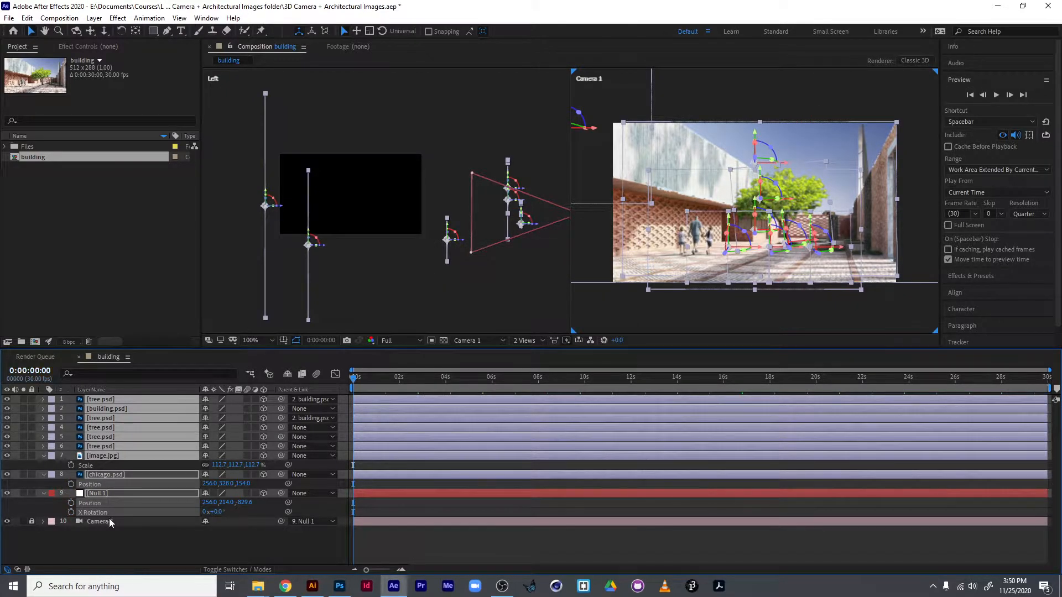
key(Delete)
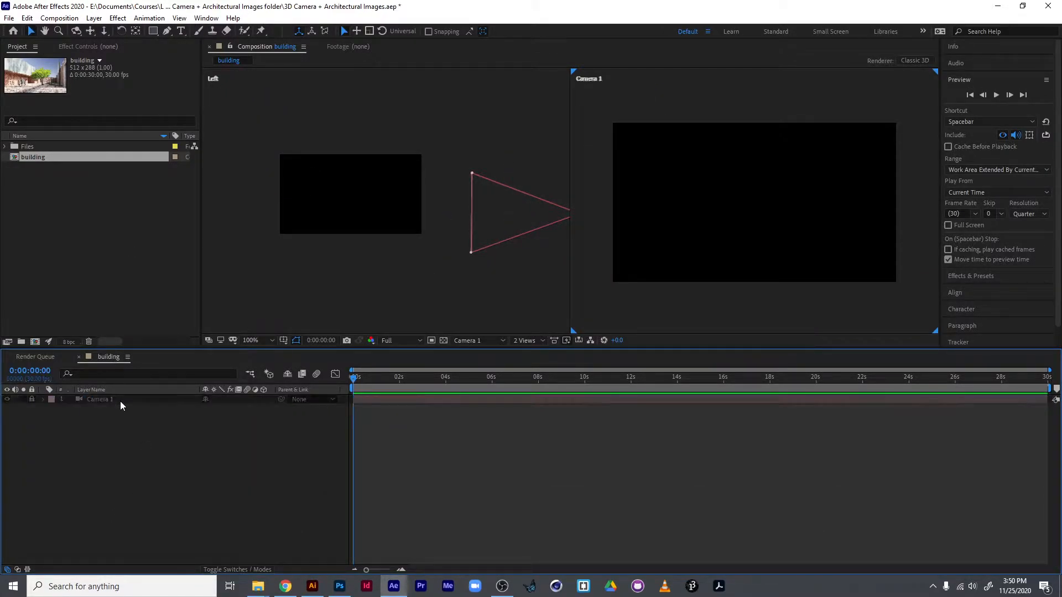
click(95, 400)
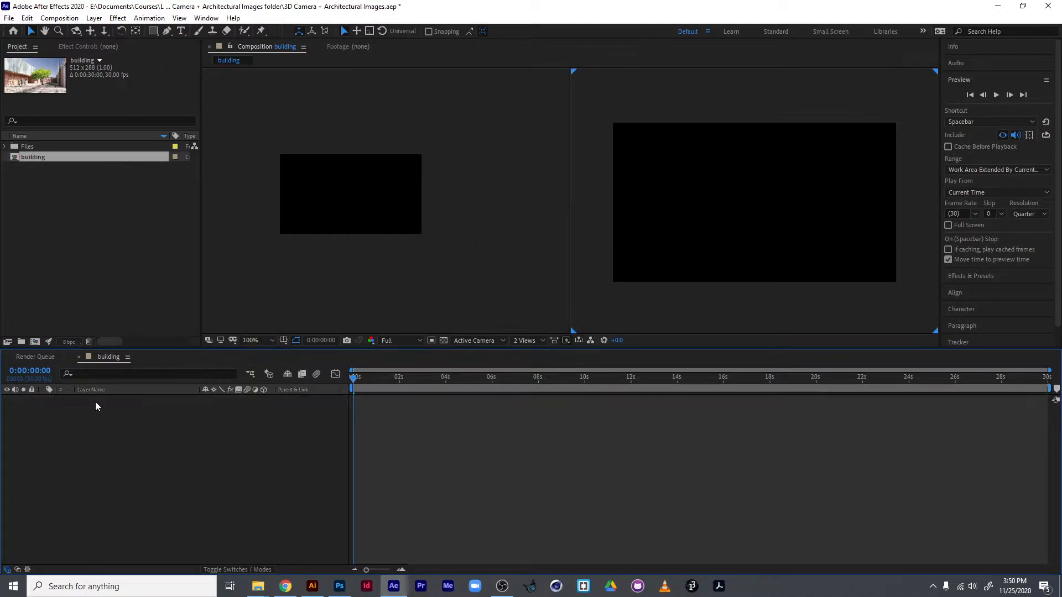
key(Delete)
Step: Save the project as a new copy named "3D Camera + Architectural Imagesa"
click(88, 330)
key(ctrl+shift+s)
text(a)
key(Return)
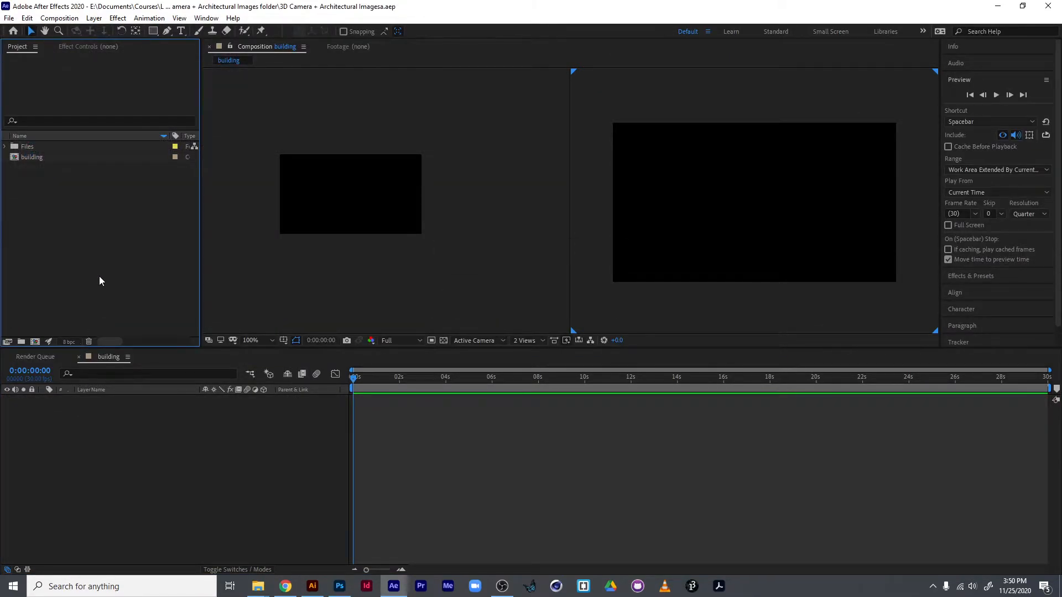
Step: Delete the building composition and create a 1920 x 1080 px, 30 fps, 30-second composition displayed in a single view
click(59, 157)
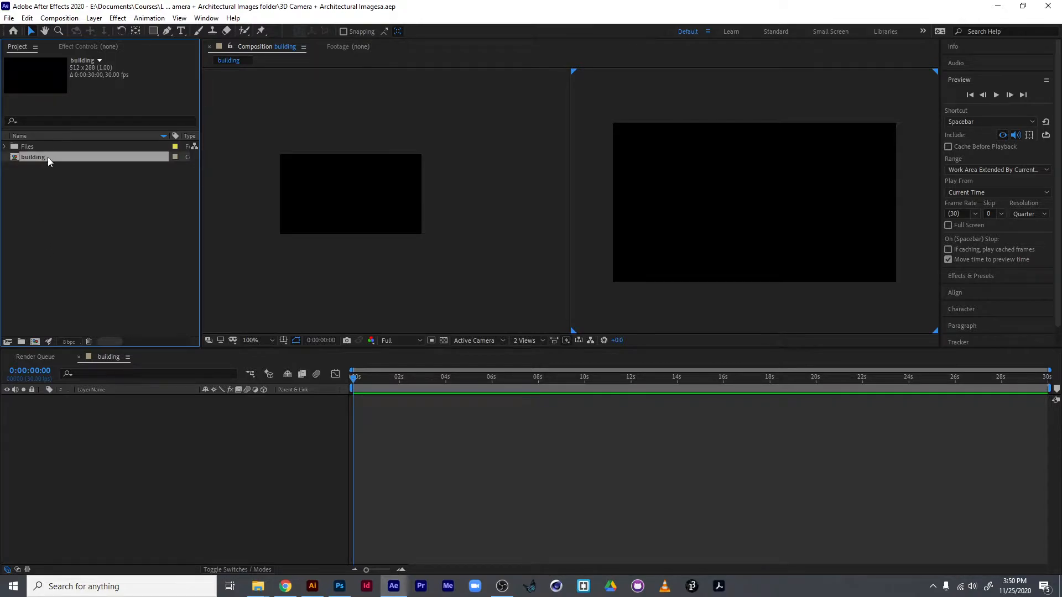
key(Delete)
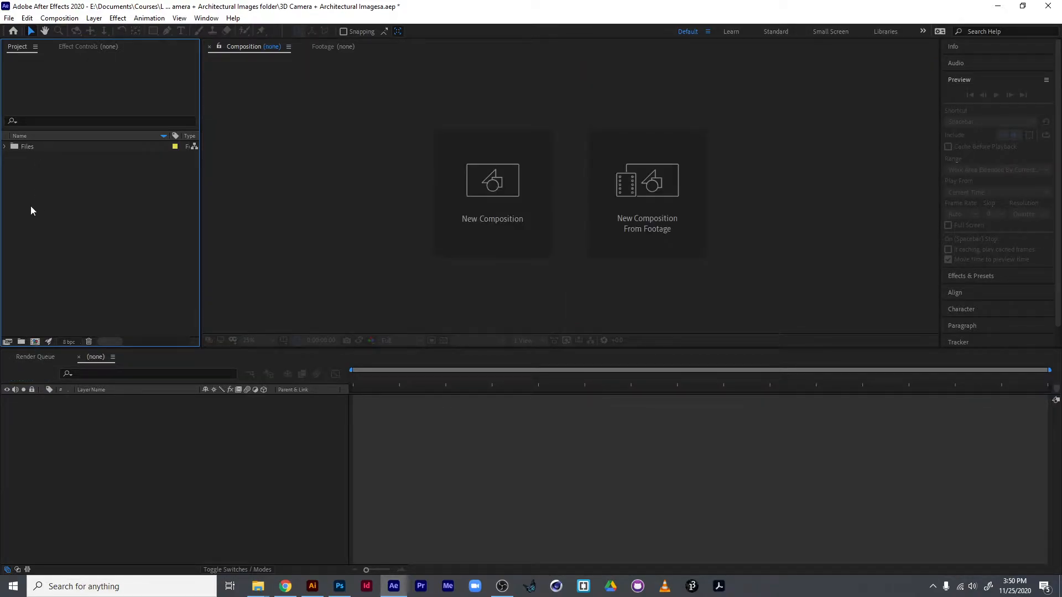
click(35, 341)
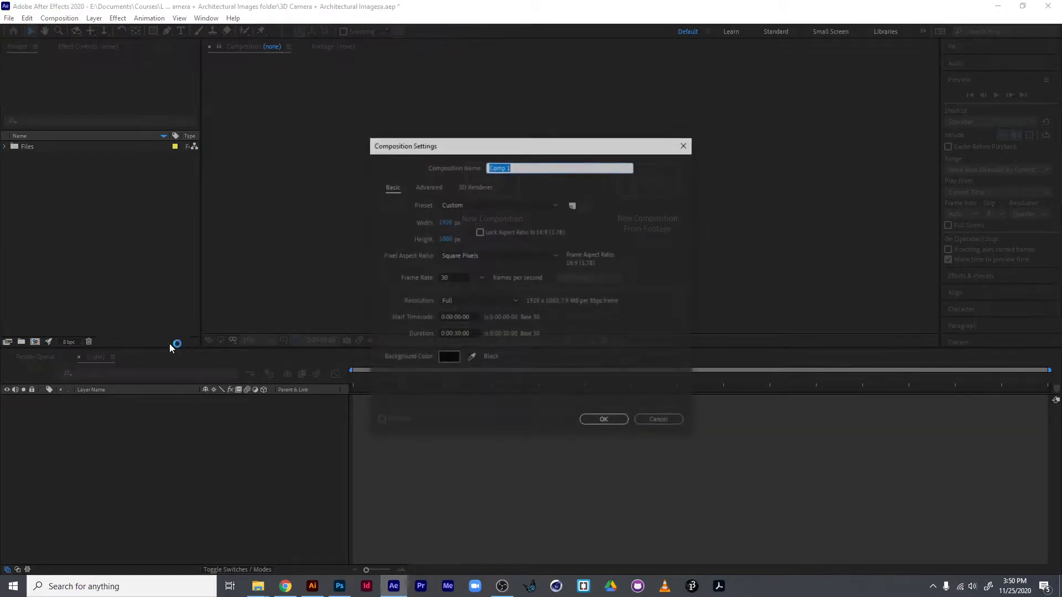
click(602, 420)
click(526, 340)
click(539, 358)
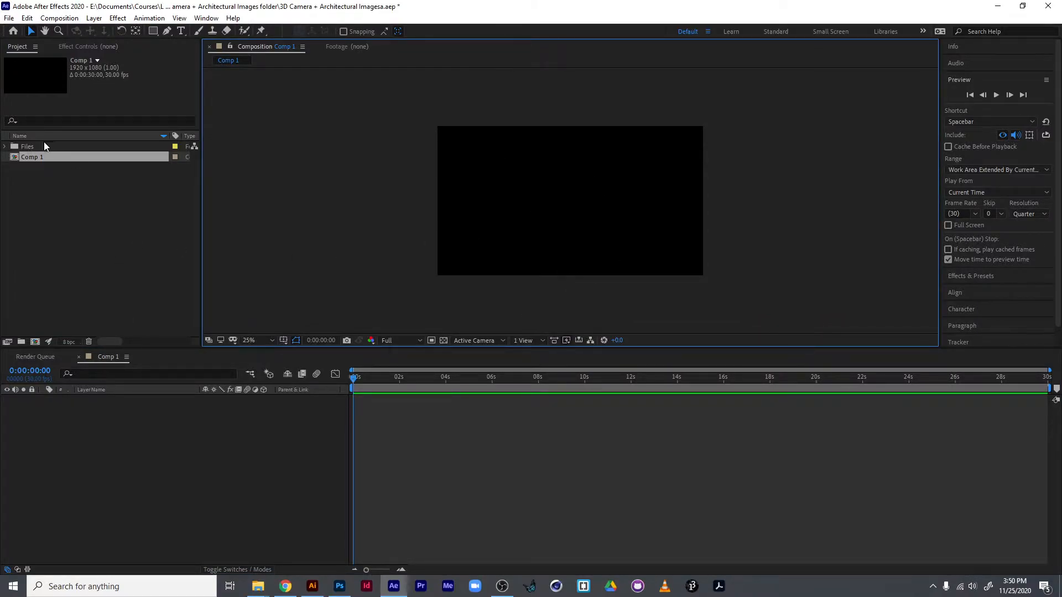
double_click(13, 157)
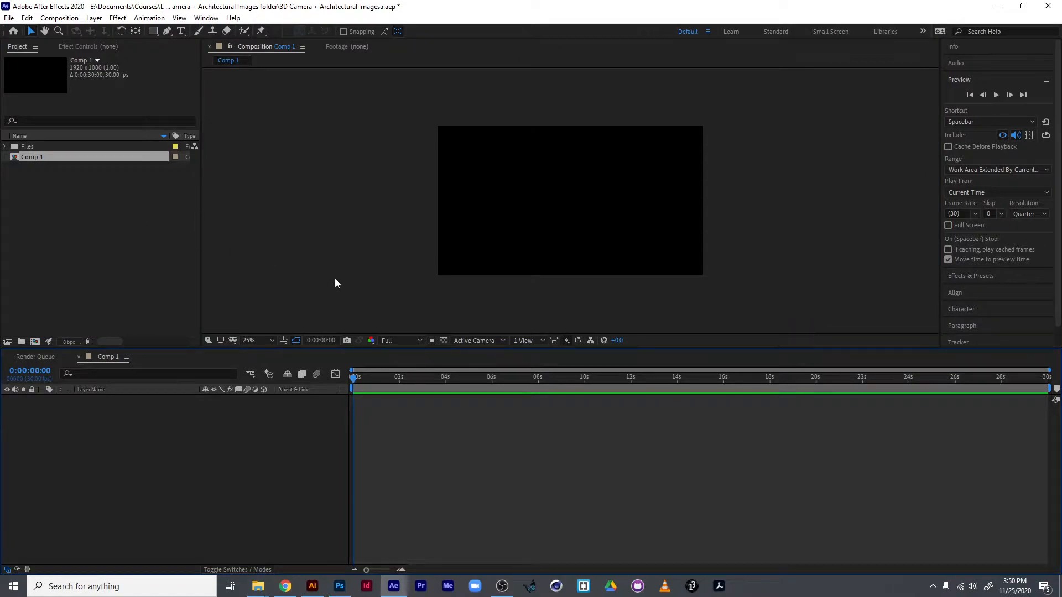
Step: Add building.psd from the Files folder to Comp 1 and scale it up until it slightly overfills the frame
click(5, 147)
click(44, 160)
click(54, 188)
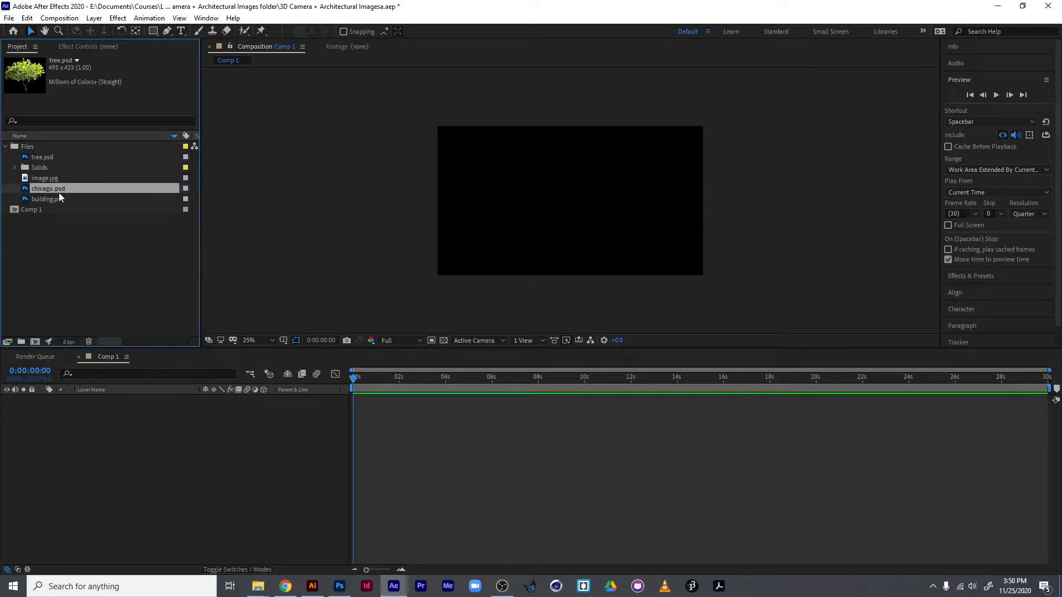
click(71, 201)
drag(59, 201, 144, 406)
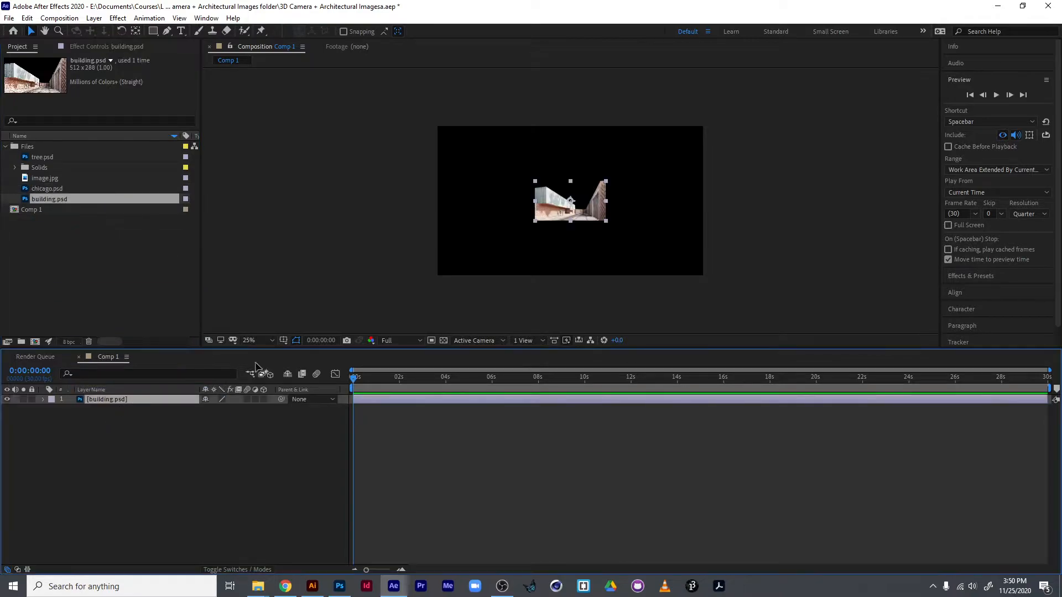
drag(606, 221, 701, 258)
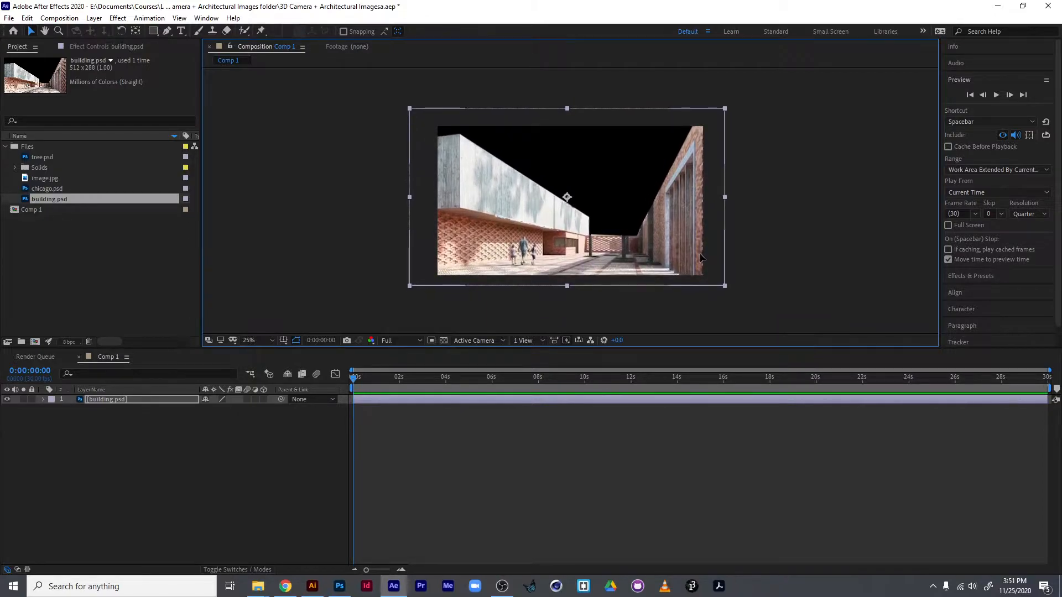
click(233, 417)
Step: Add chicago.psd beneath the building layer, enlarge it and position its skyline in the gap between the buildings
drag(47, 189, 84, 401)
drag(634, 184, 638, 203)
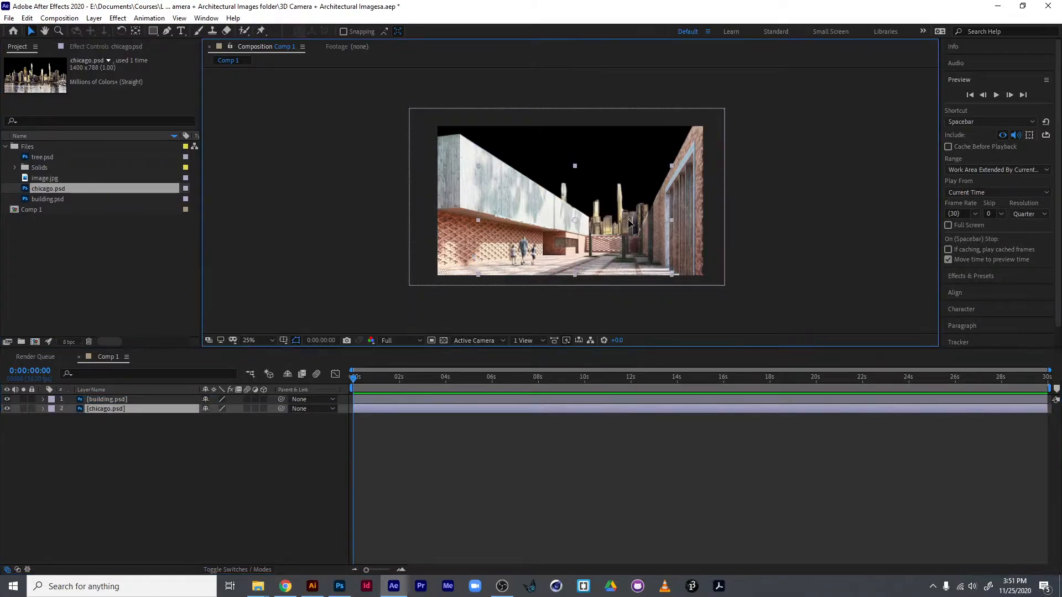
drag(670, 168, 703, 132)
drag(619, 200, 600, 220)
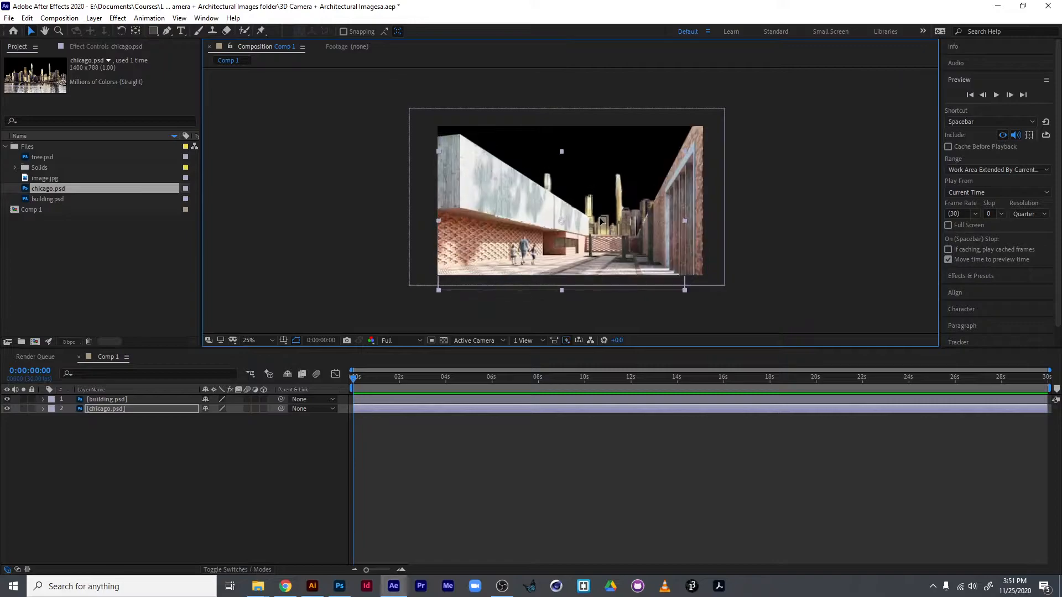
click(197, 460)
Step: Create an orange solid layer of 1920 x 1080 px in Comp 1
right_click(191, 448)
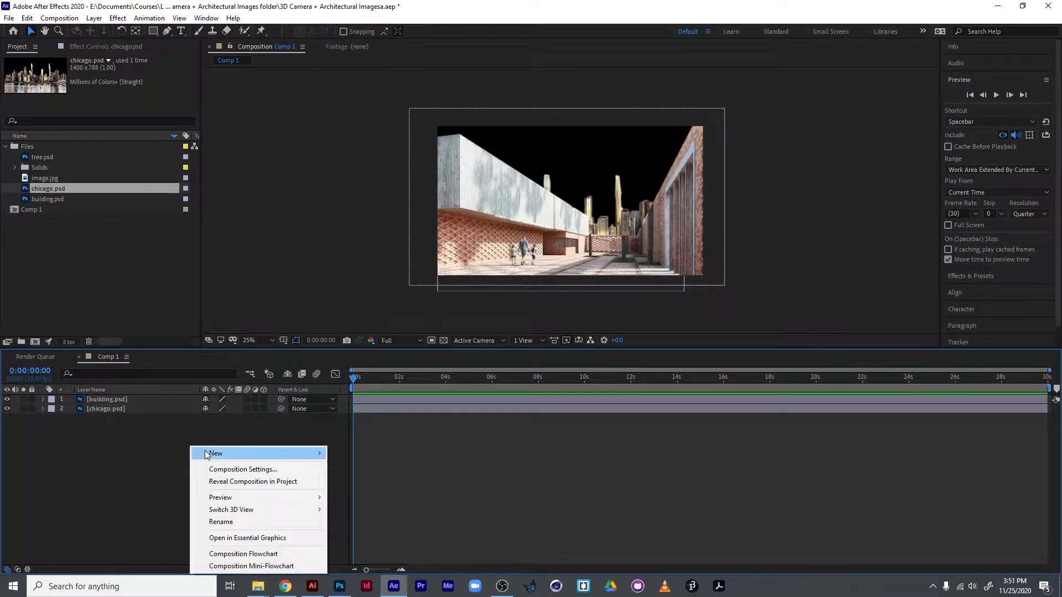
mouse_move(214, 453)
right_click(176, 336)
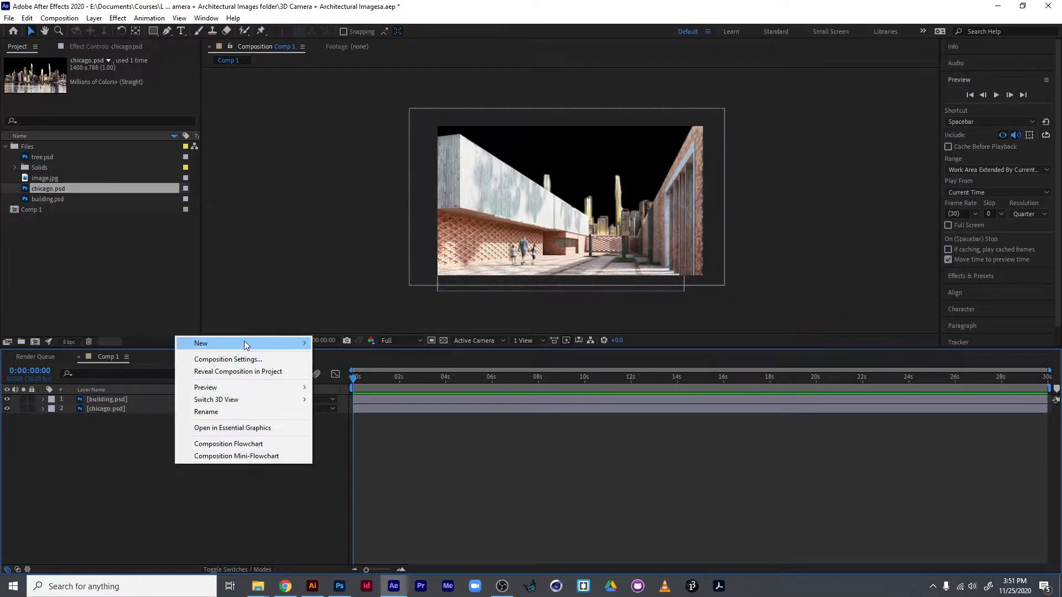
mouse_move(244, 341)
click(372, 371)
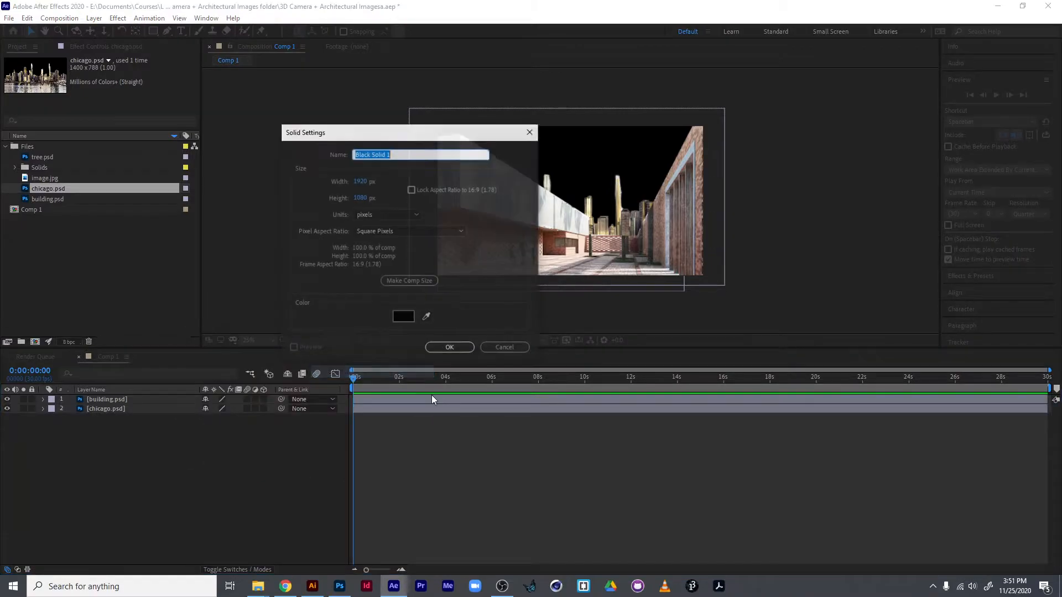
click(417, 319)
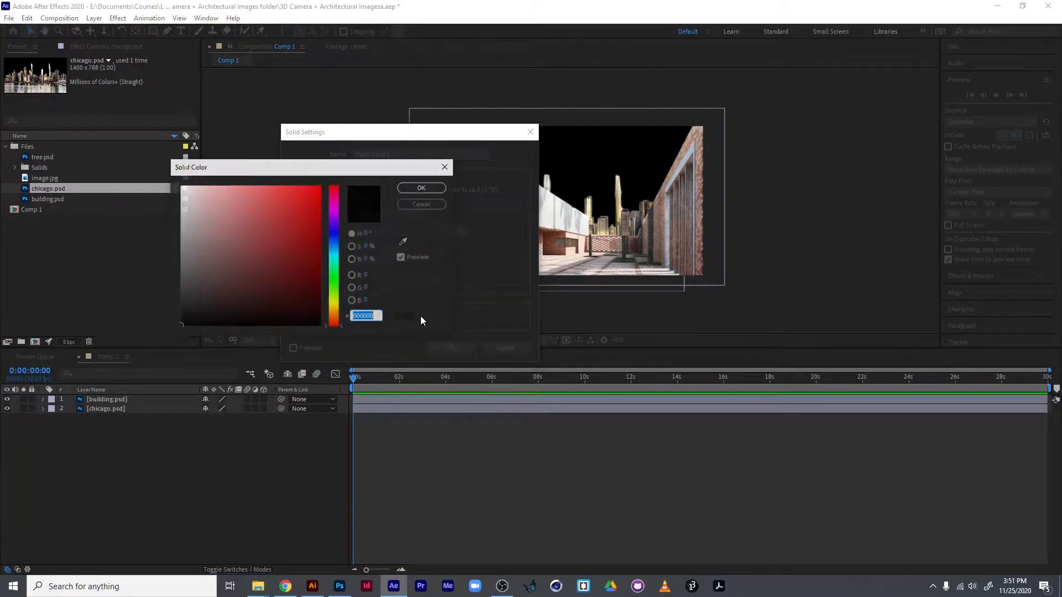
click(334, 304)
click(322, 250)
drag(334, 305, 335, 311)
click(316, 218)
click(319, 218)
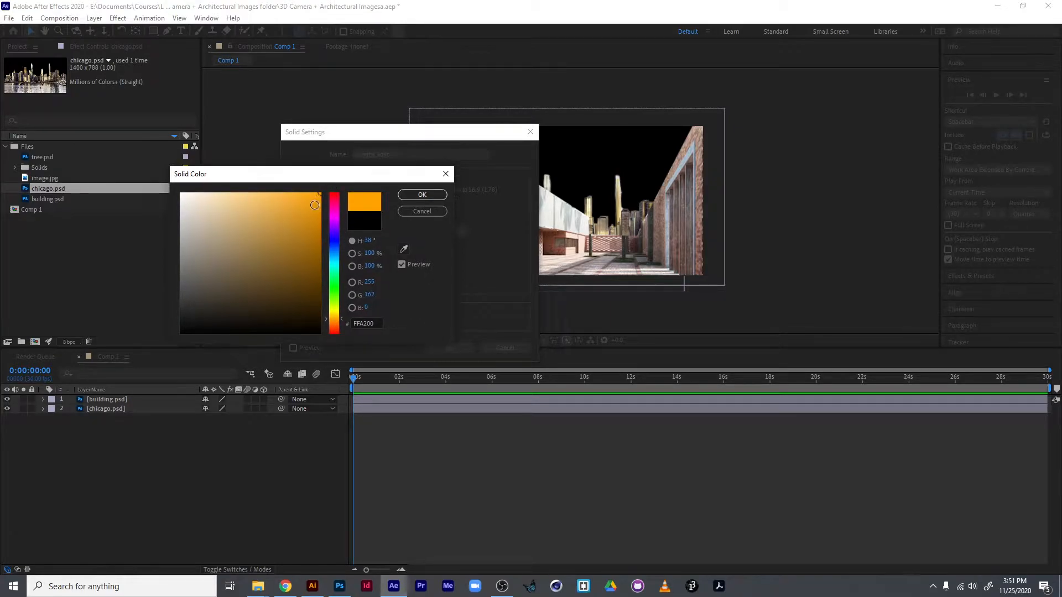
click(421, 195)
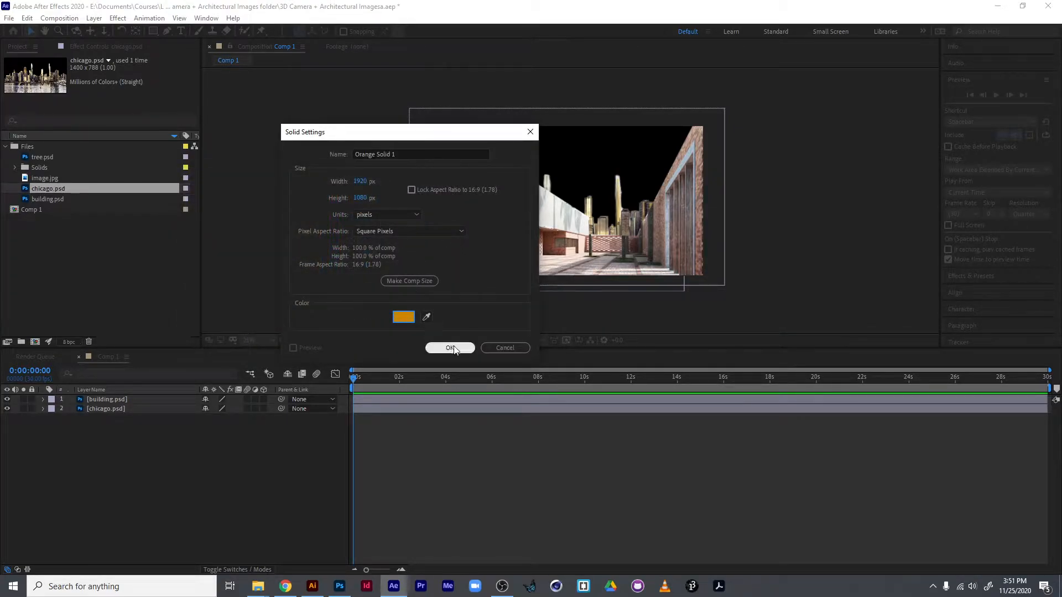
click(450, 347)
Step: Move the orange solid beneath the chicago.psd layer as the backdrop and lock it
drag(122, 399, 151, 450)
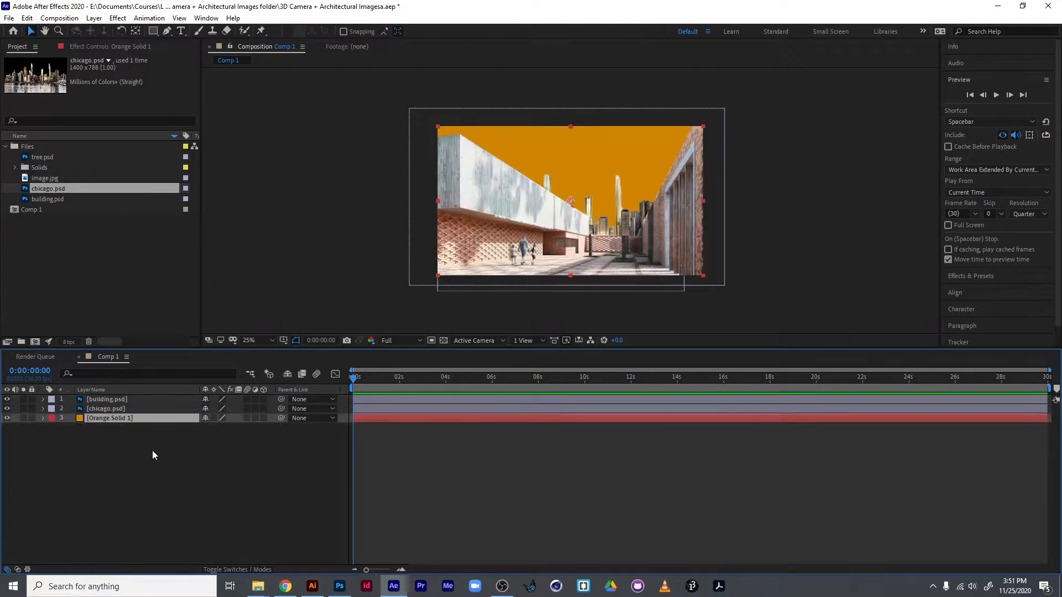
click(32, 418)
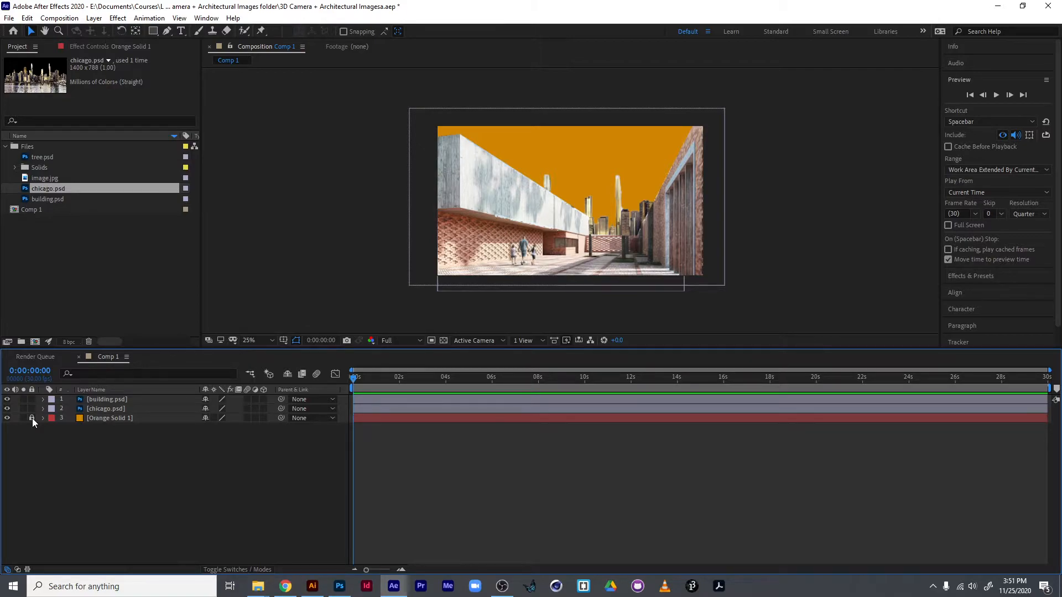
Step: Display the composition in 2 Views - Horizontal and set the left-hand view to Top
click(523, 341)
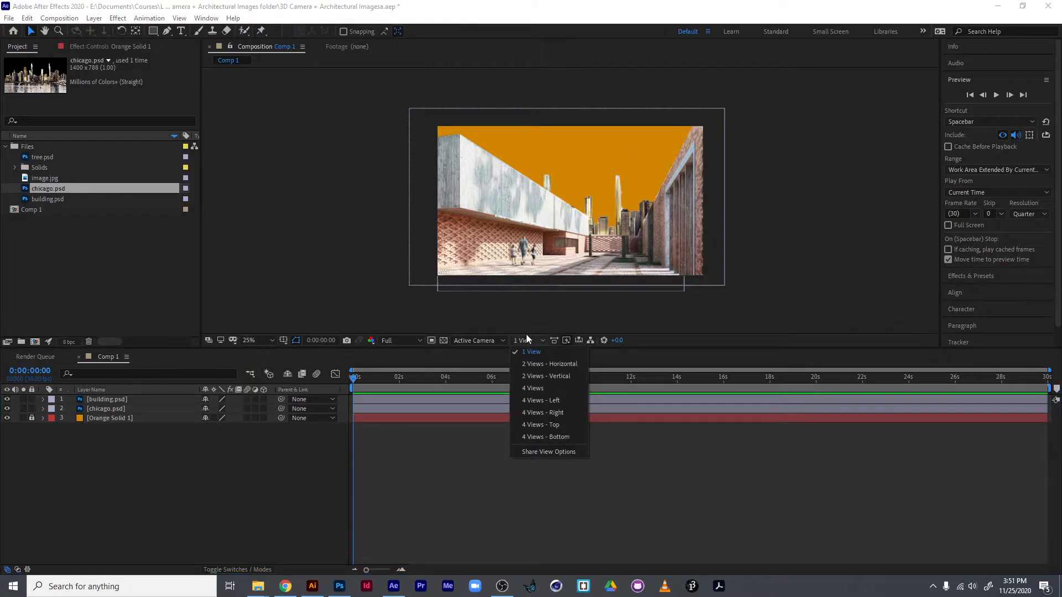
click(530, 367)
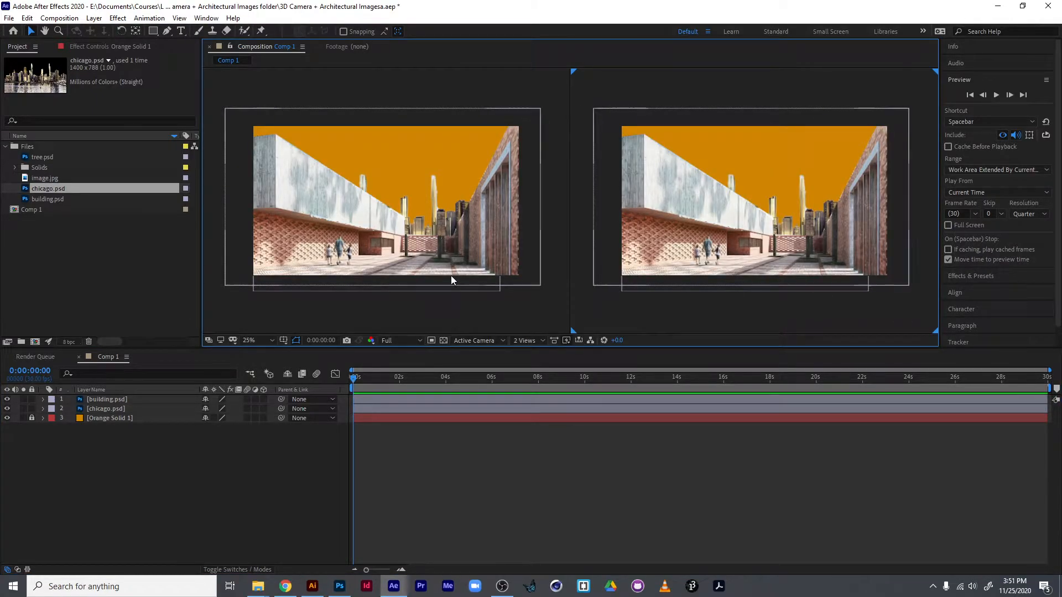
click(451, 276)
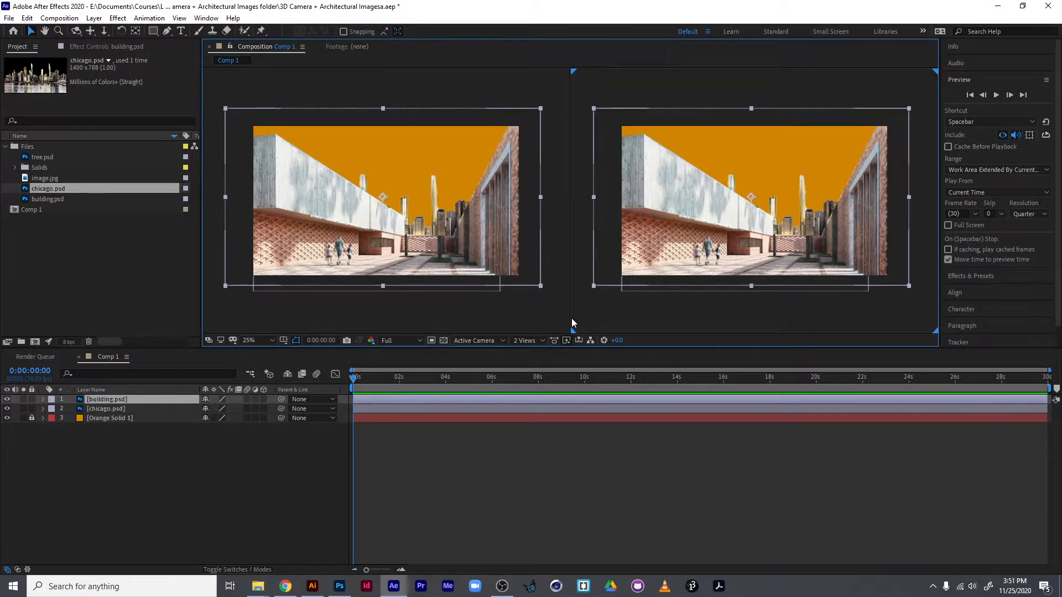
click(477, 340)
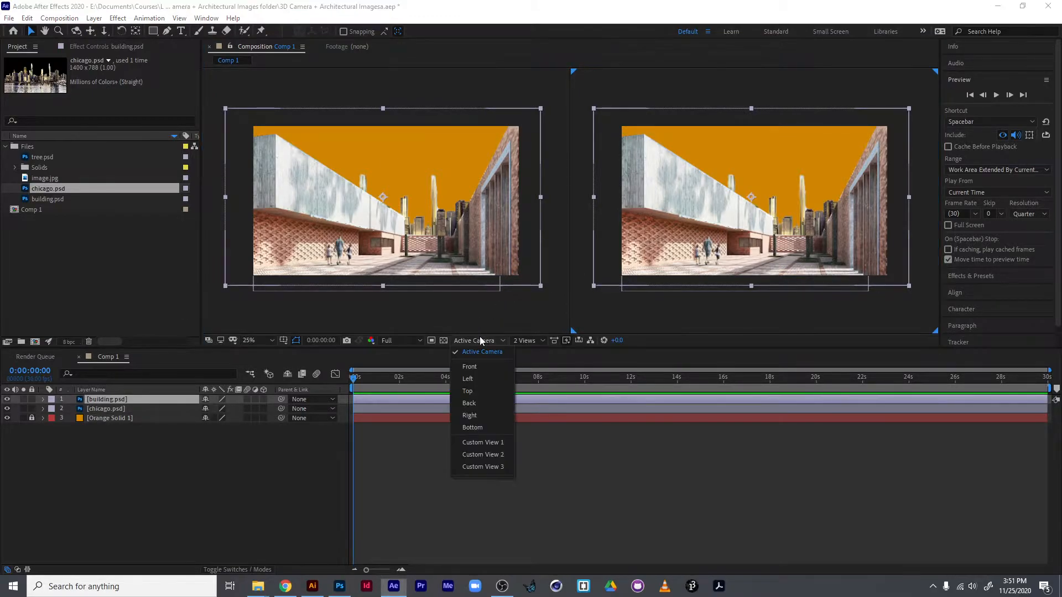
click(479, 391)
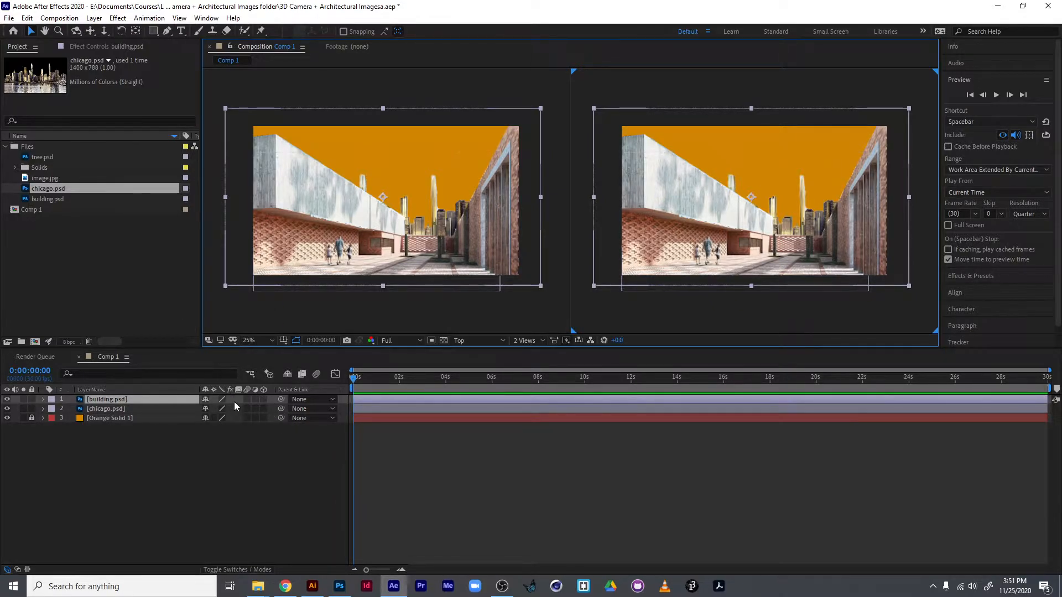
Step: Make the building.psd layer 3D and set the right-hand view to Active Camera
click(264, 399)
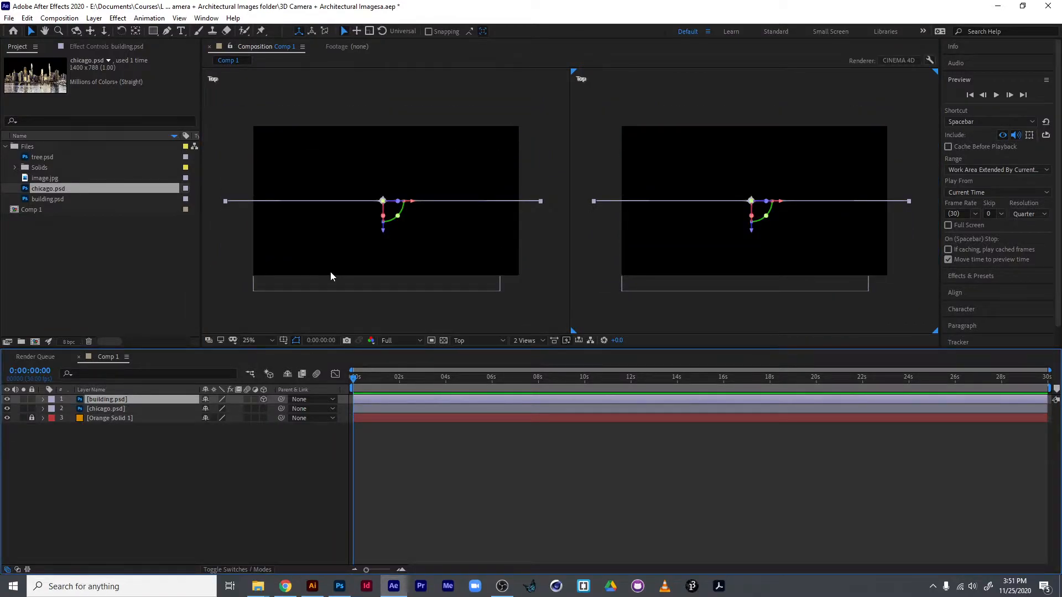
click(590, 264)
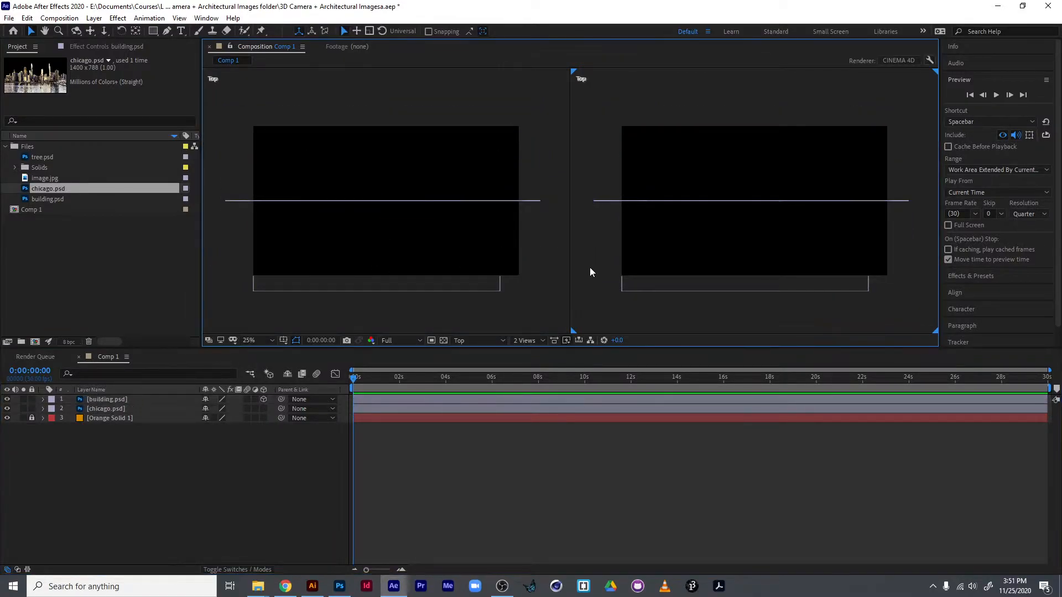
click(487, 340)
click(470, 351)
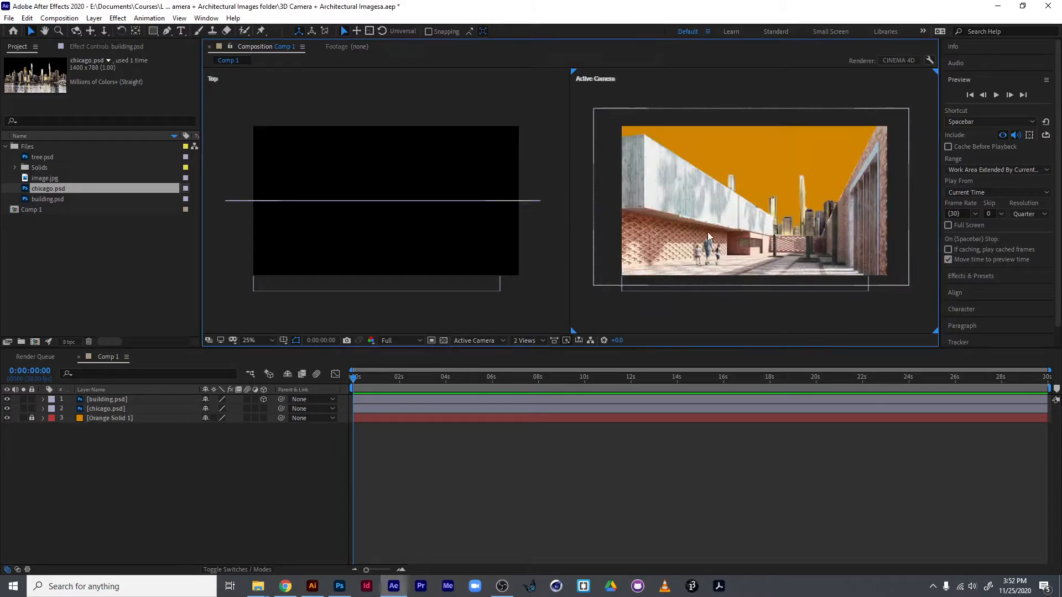
Step: Make the chicago.psd layer 3D and push it back in depth behind the building layer
click(227, 104)
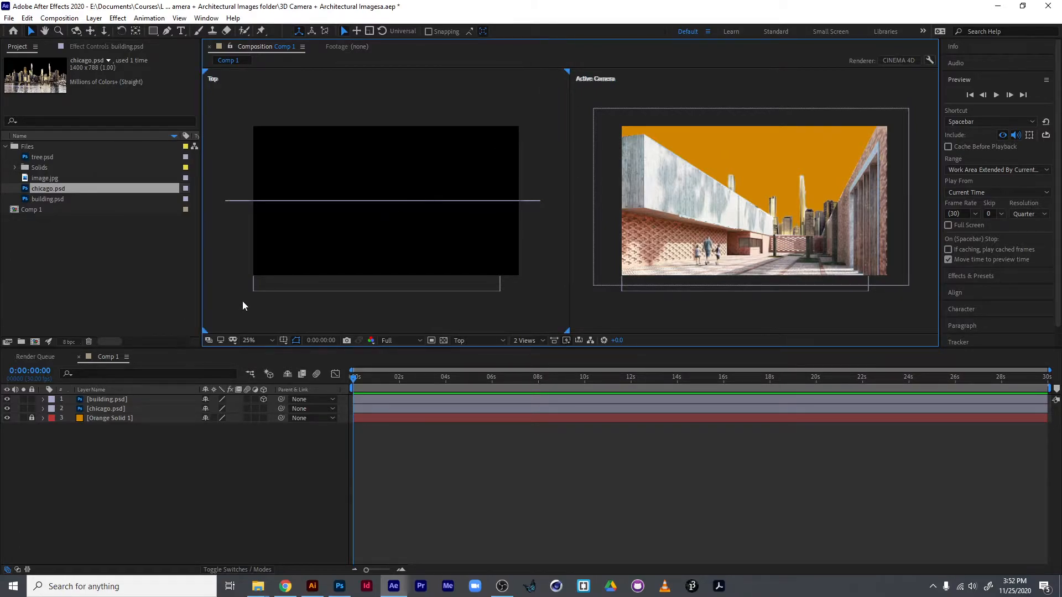
click(263, 409)
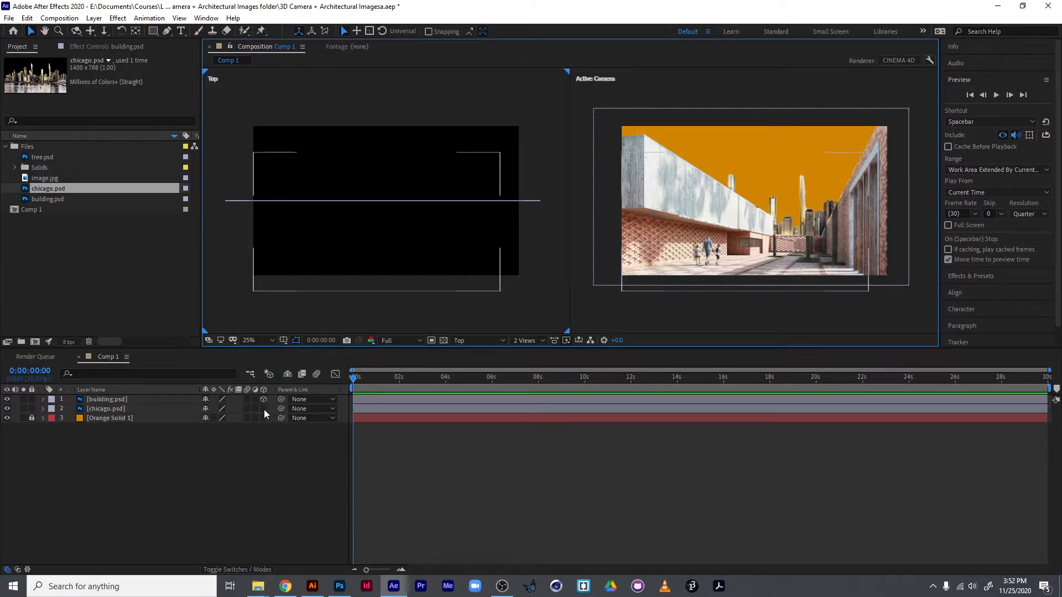
click(264, 409)
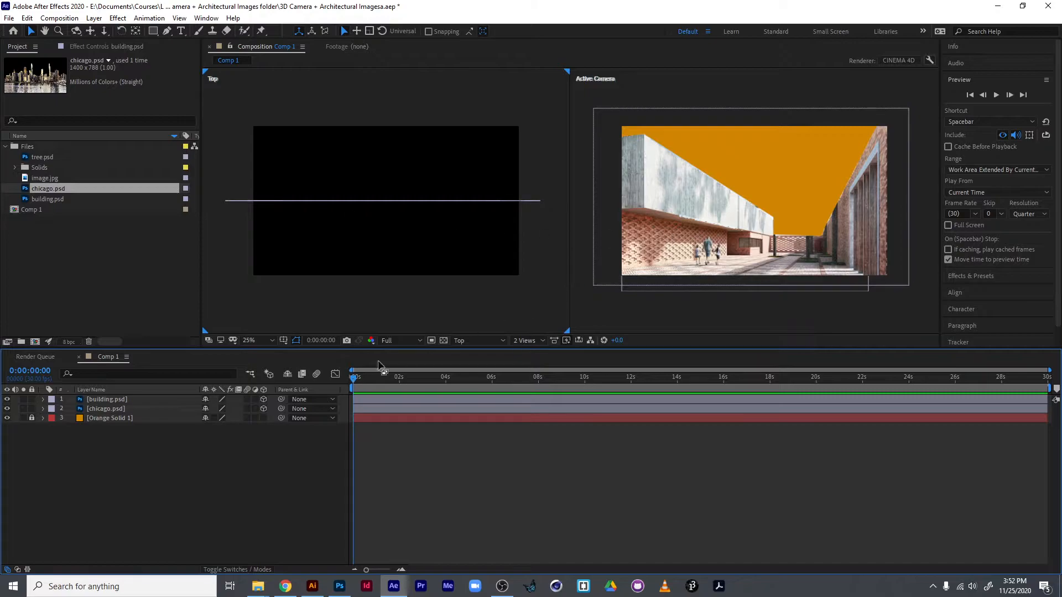
click(100, 399)
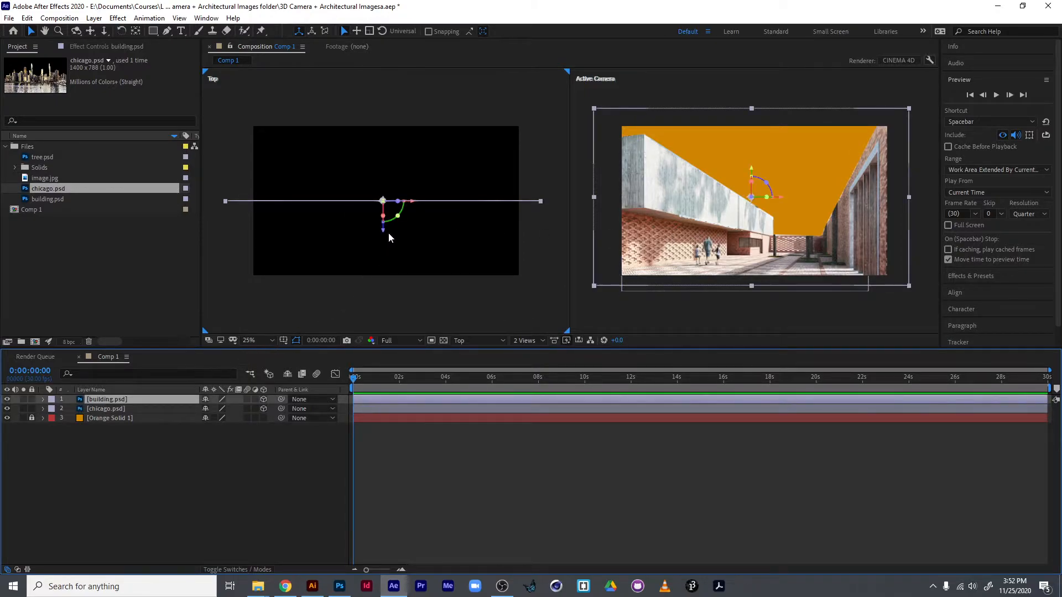
mouse_move(382, 232)
mouse_down()
mouse_move(391, 256)
mouse_move(392, 229)
mouse_up()
click(113, 409)
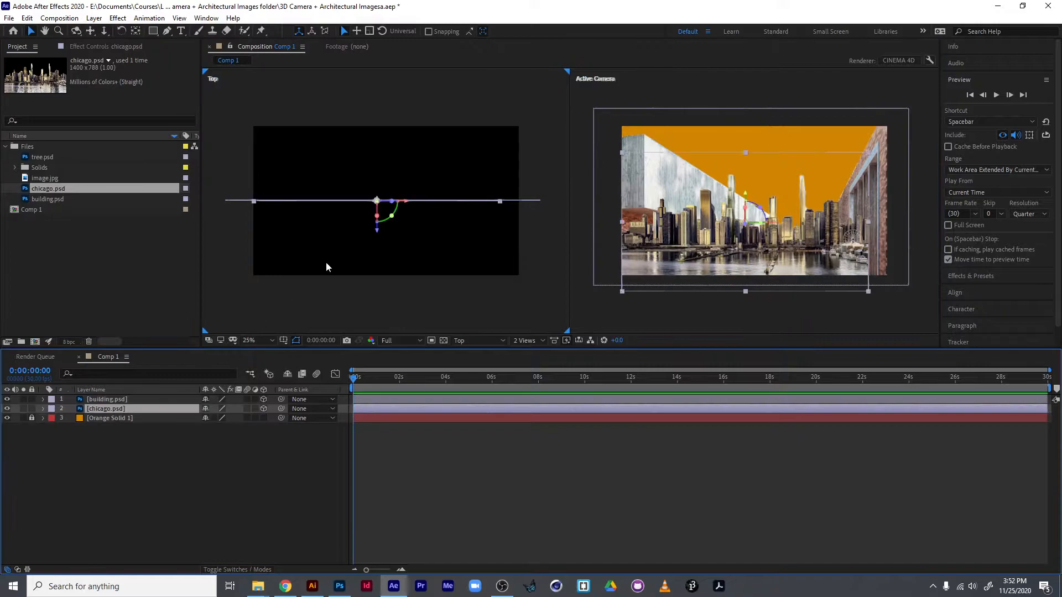
drag(377, 226, 382, 166)
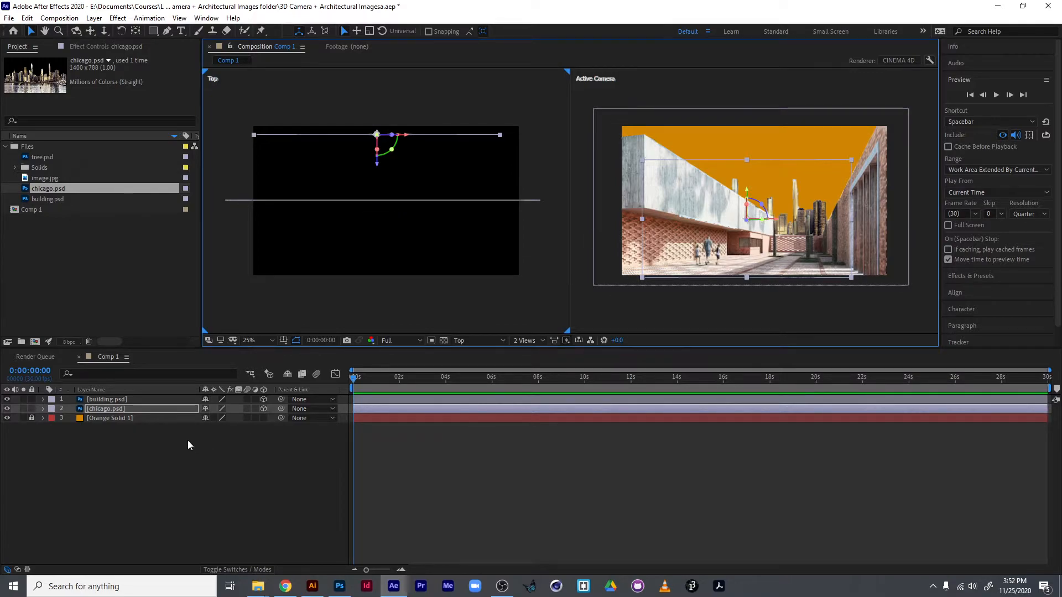
Step: Scale the chicago.psd layer to 212.4% and push it further back in depth
key(s)
drag(218, 418, 266, 393)
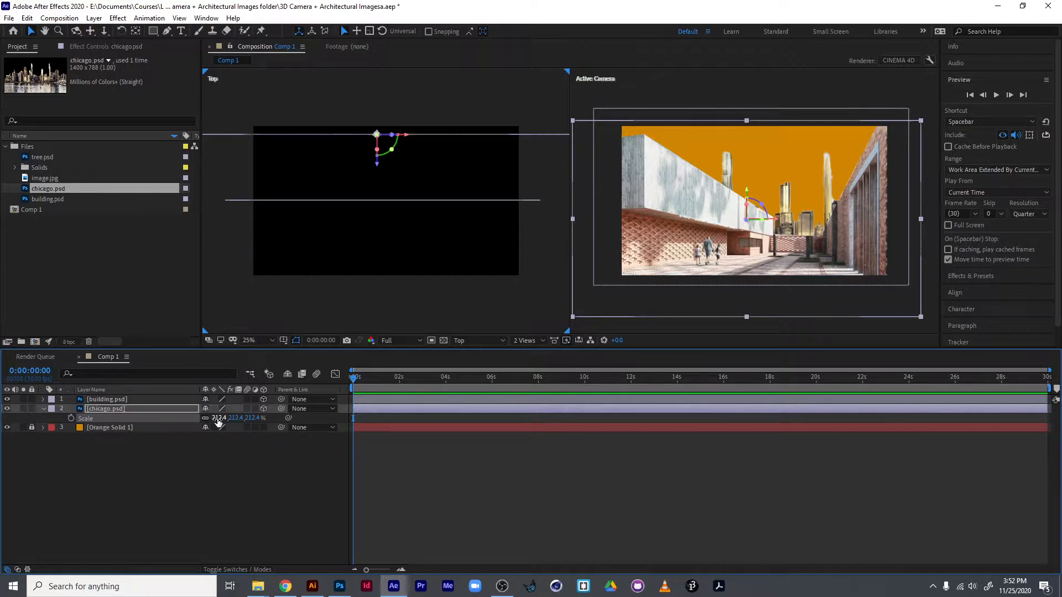
drag(381, 168, 381, 138)
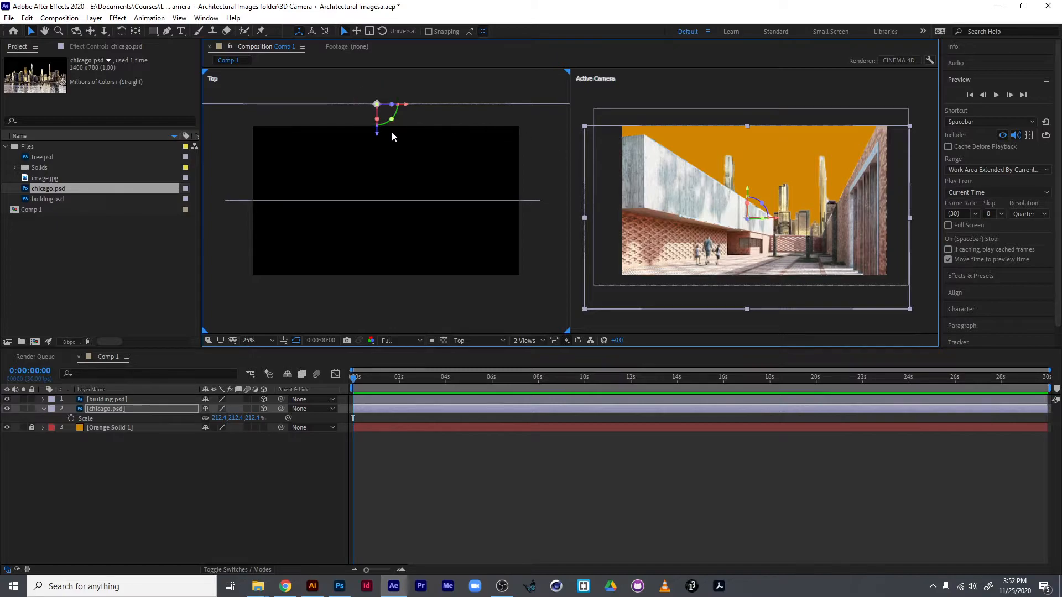
Step: Add tree.psd between the building and chicago layers, make it 3D, and place it between them in depth
drag(42, 158, 85, 407)
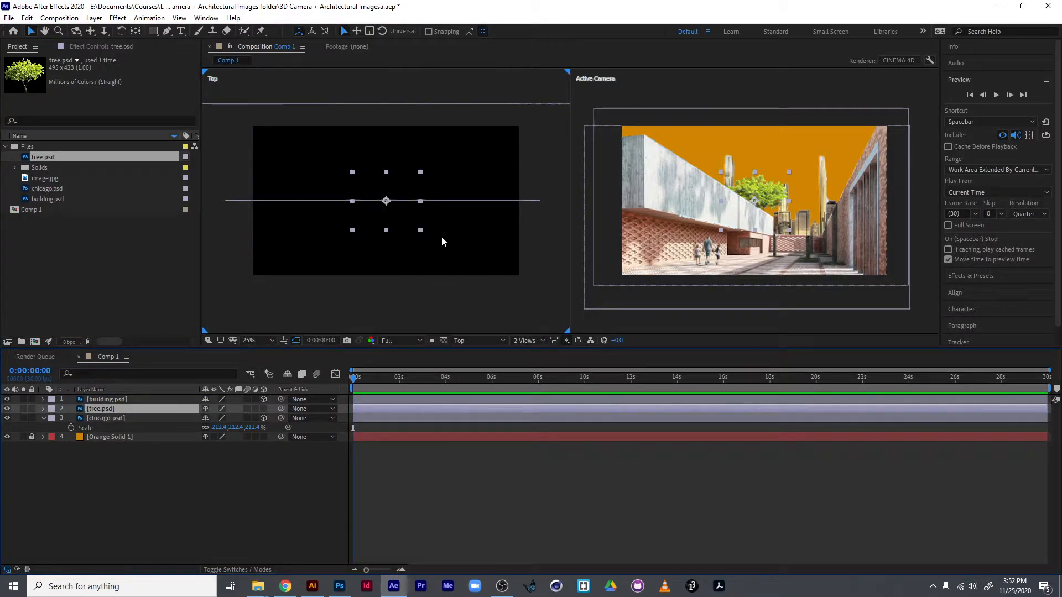
click(263, 408)
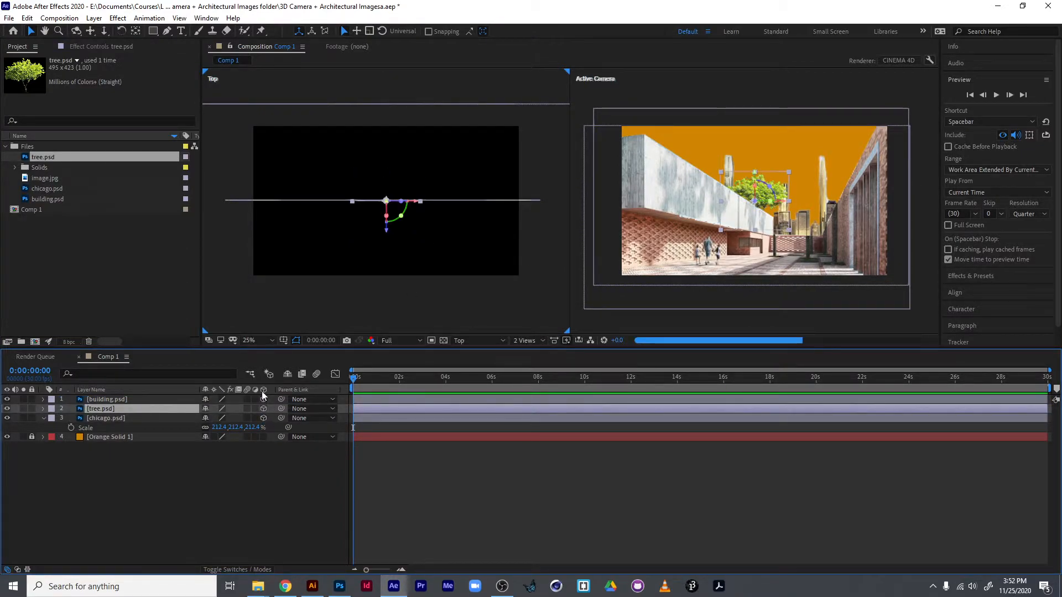
drag(386, 230, 386, 485)
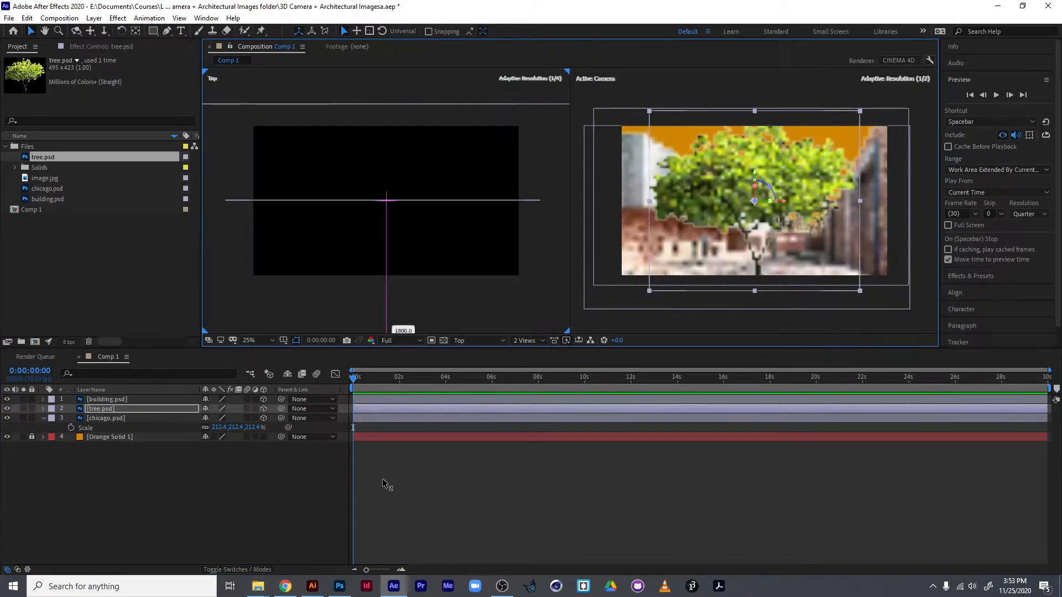
drag(386, 327, 387, 157)
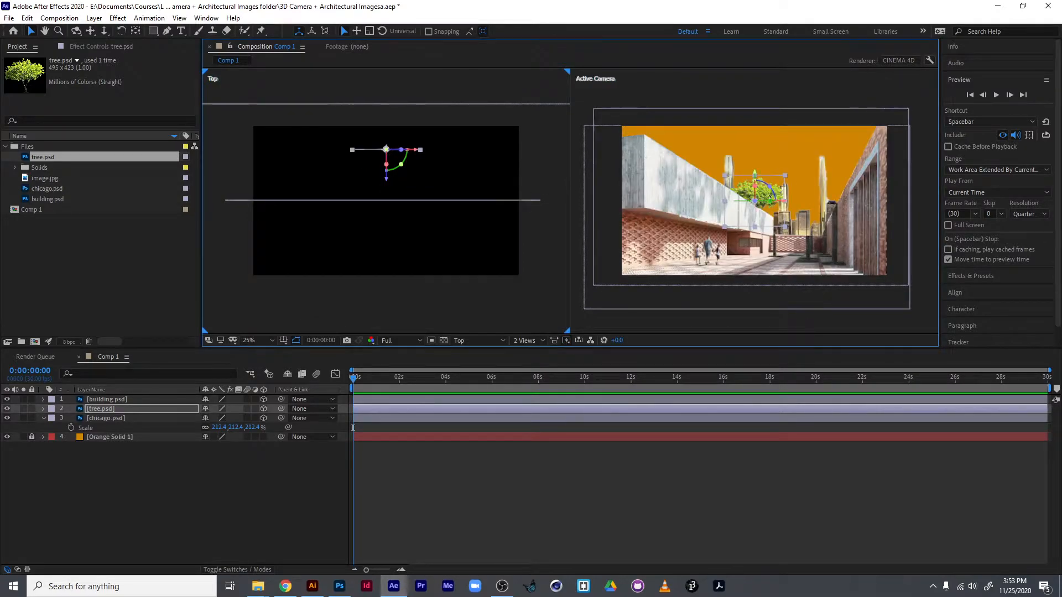
scroll(776, 240, up, 3)
scroll(774, 239, down, 2)
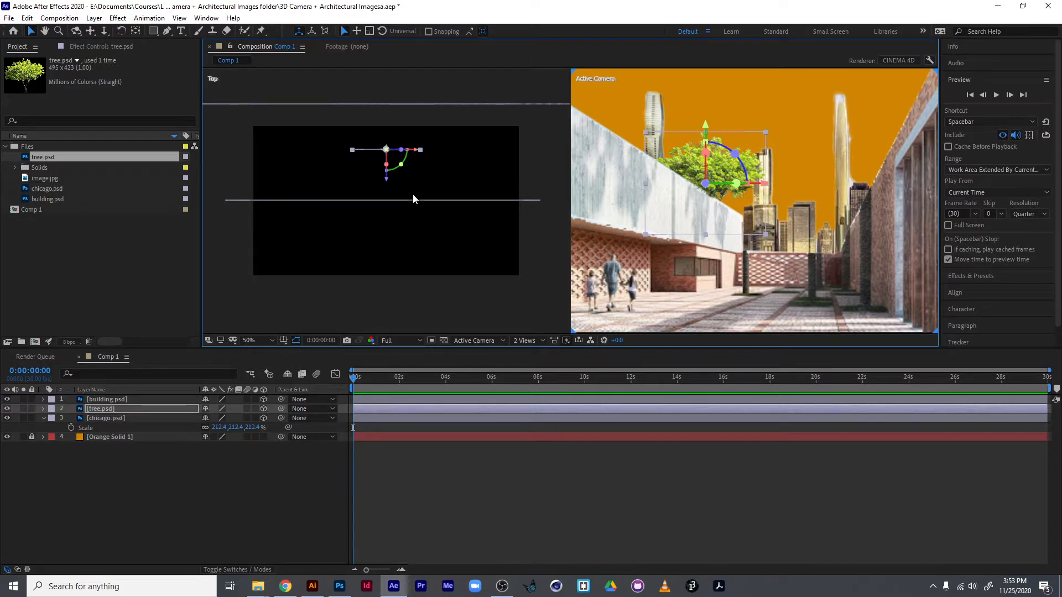
Step: Try bringing the tree layer forward in depth, in front of the building layer
drag(386, 179, 386, 253)
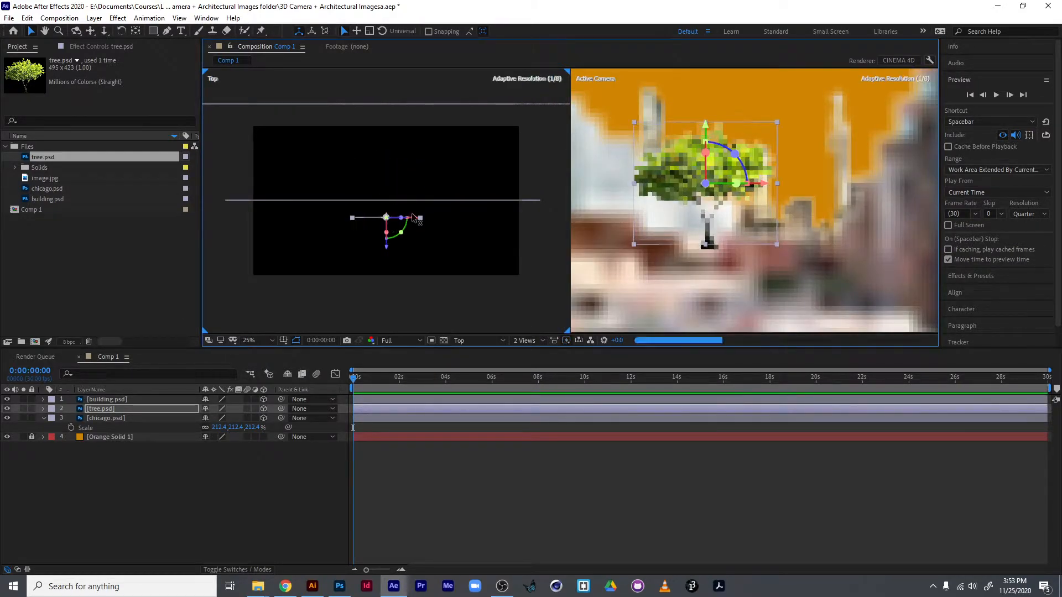
click(431, 201)
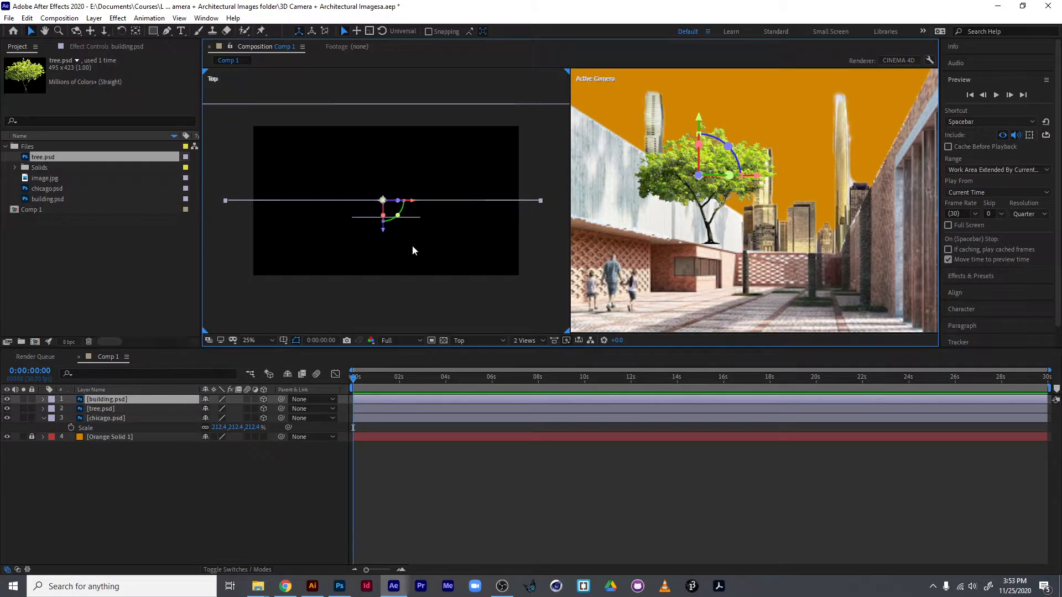
drag(384, 230, 386, 204)
key(ctrl+z)
click(383, 237)
click(391, 219)
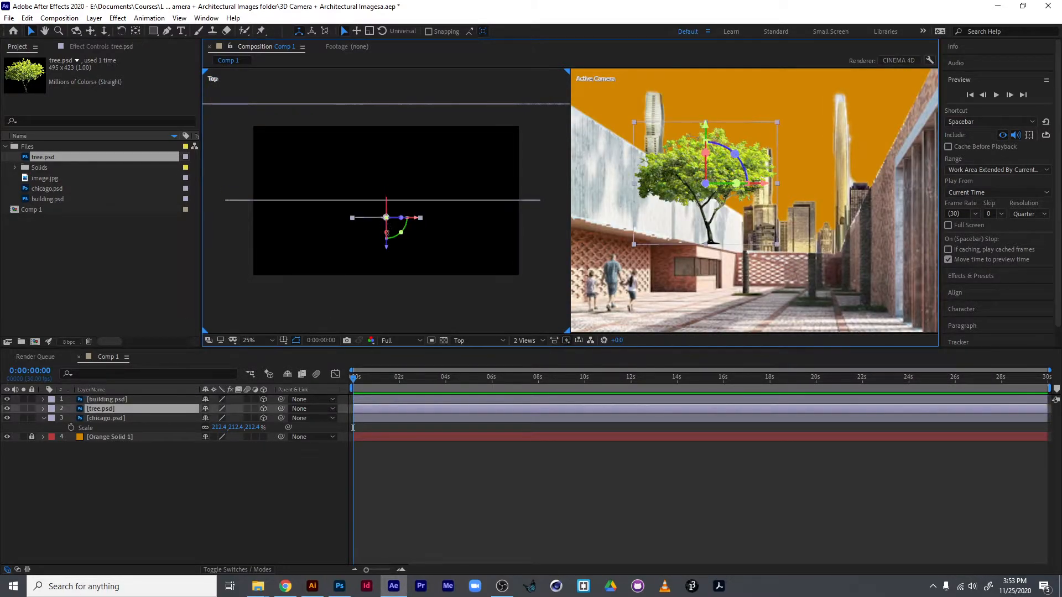
Step: Move the tree back behind the building and duplicate it twice, spreading the trees side by side in a row
drag(387, 236, 469, 183)
key(ctrl+d)
key(ctrl+d)
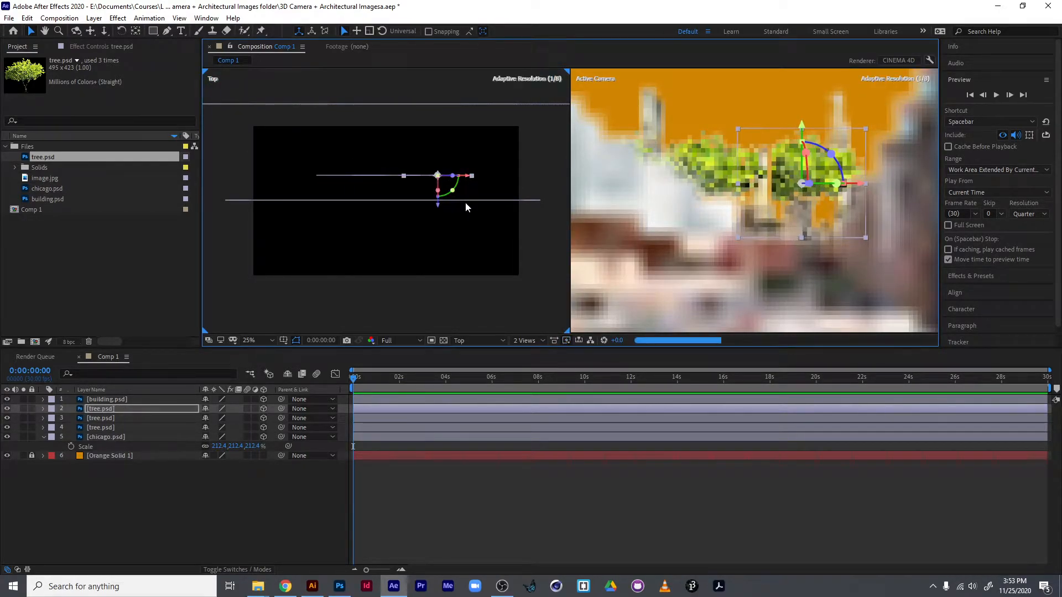
drag(860, 184, 828, 184)
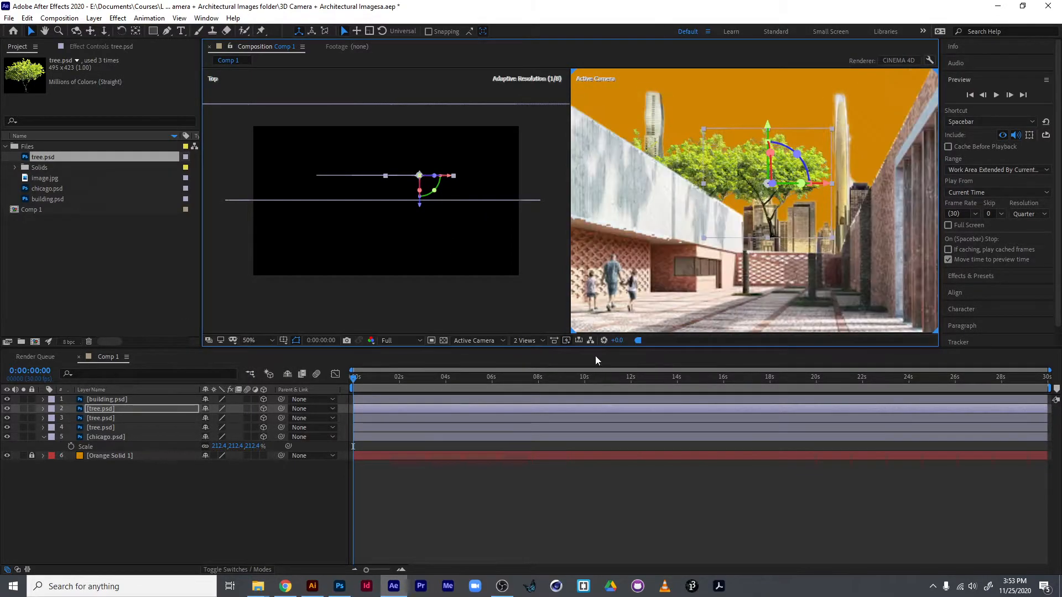
Step: Try freely repositioning the topmost tree copy in both views, undoing each move
drag(773, 185, 734, 225)
key(ctrl+z)
mouse_move(419, 176)
mouse_down()
mouse_move(411, 156)
mouse_move(382, 158)
mouse_move(400, 184)
mouse_up()
key(ctrl+z)
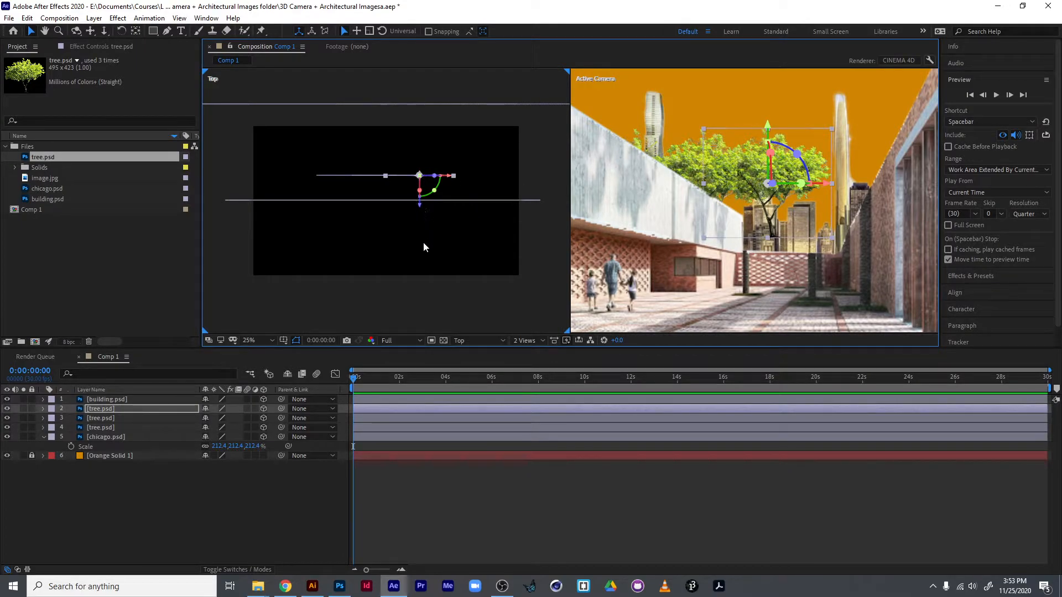
Step: Pre-compose the three tree.psd layers into a new composition named Trees, moving all attributes into it
shift+click(111, 428)
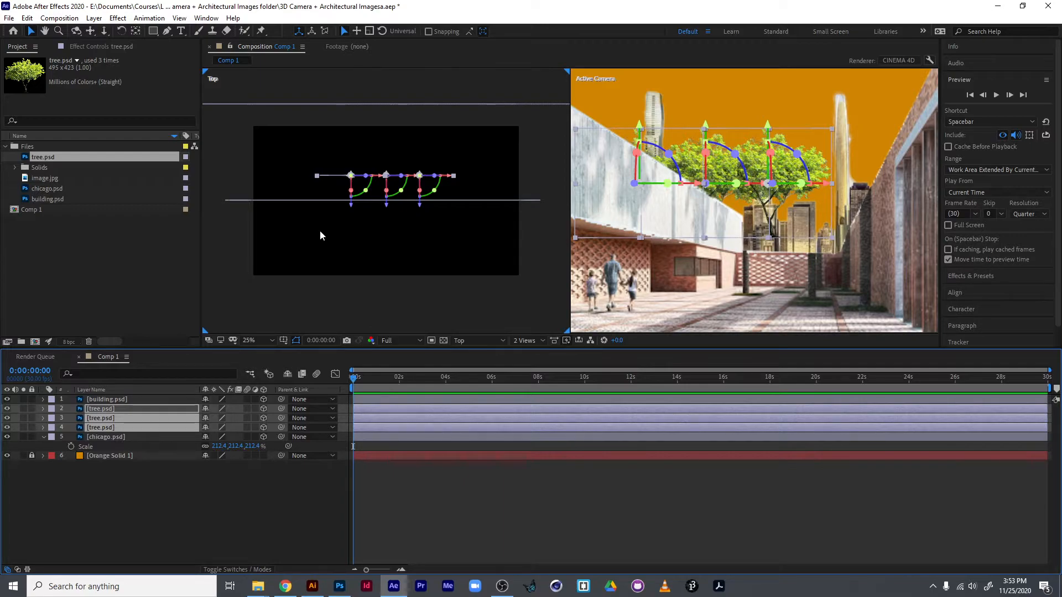
right_click(118, 421)
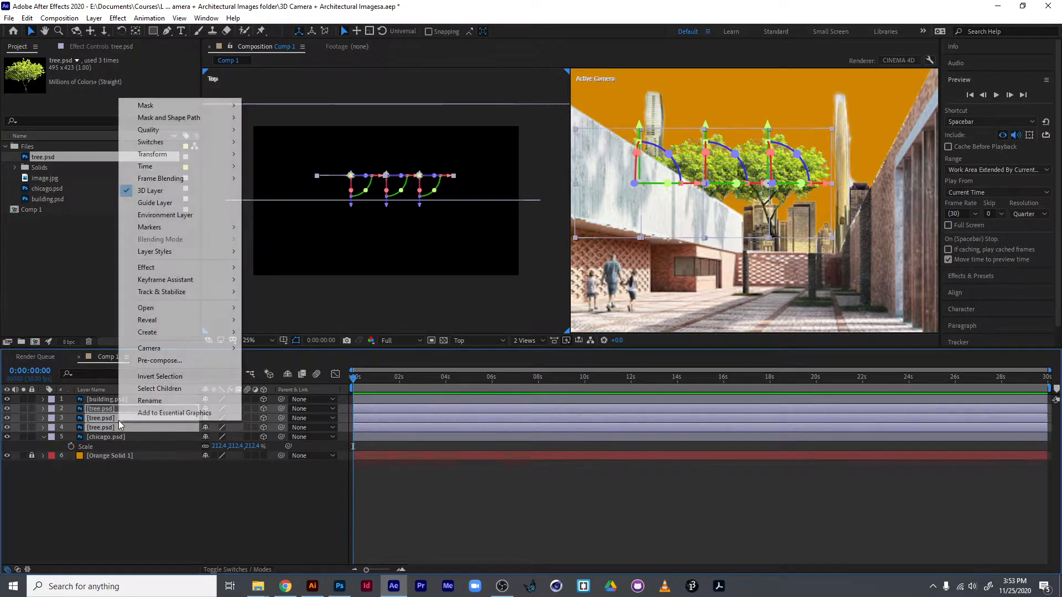
click(156, 360)
text(Trees)
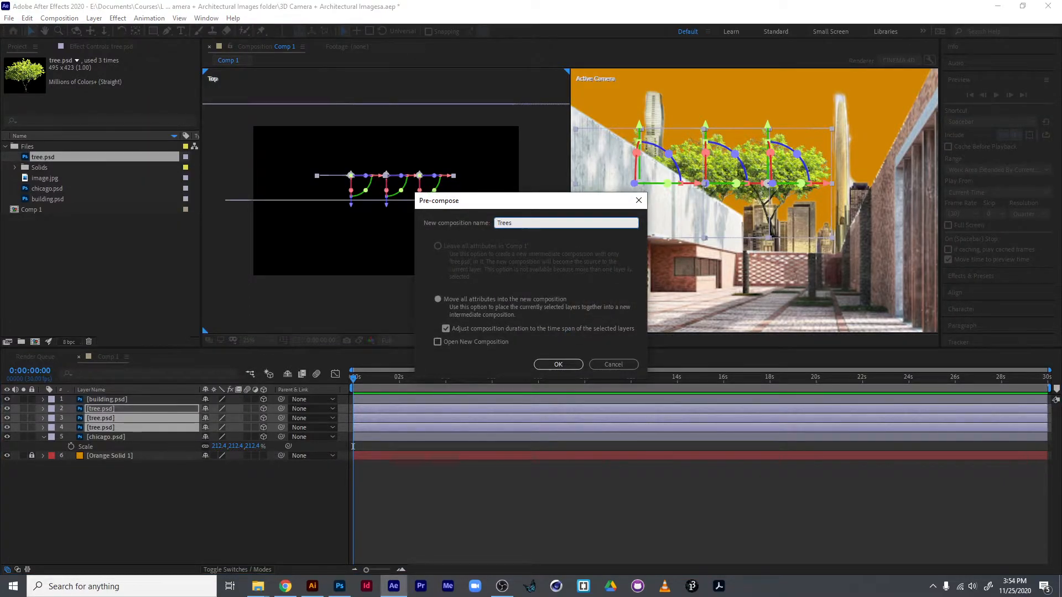
click(558, 364)
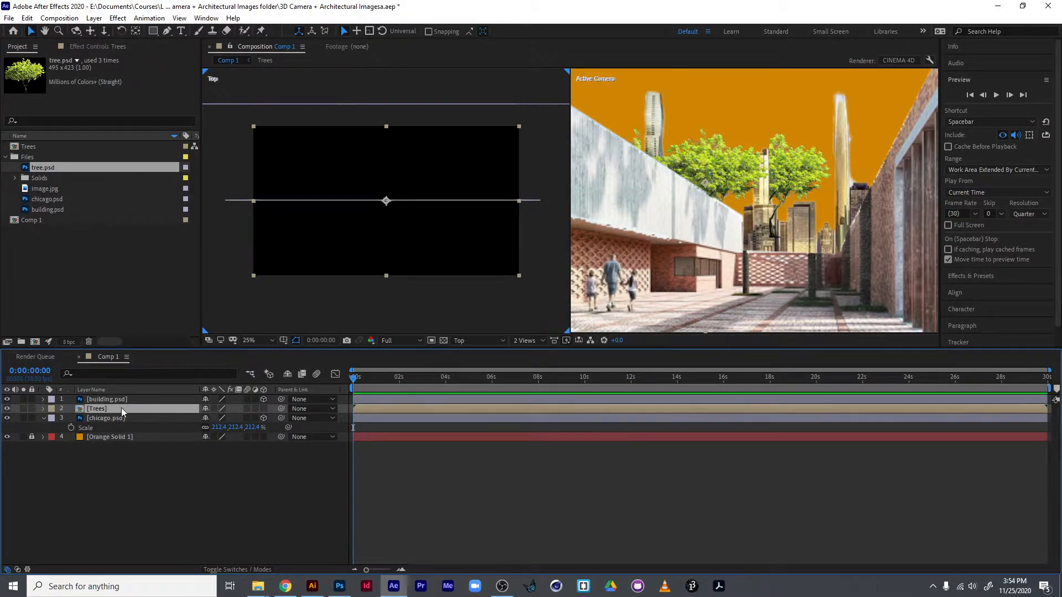
Step: Make the Trees layer 3D and position it behind the building, lowered and shifted right to sit above the far brick wall
click(265, 409)
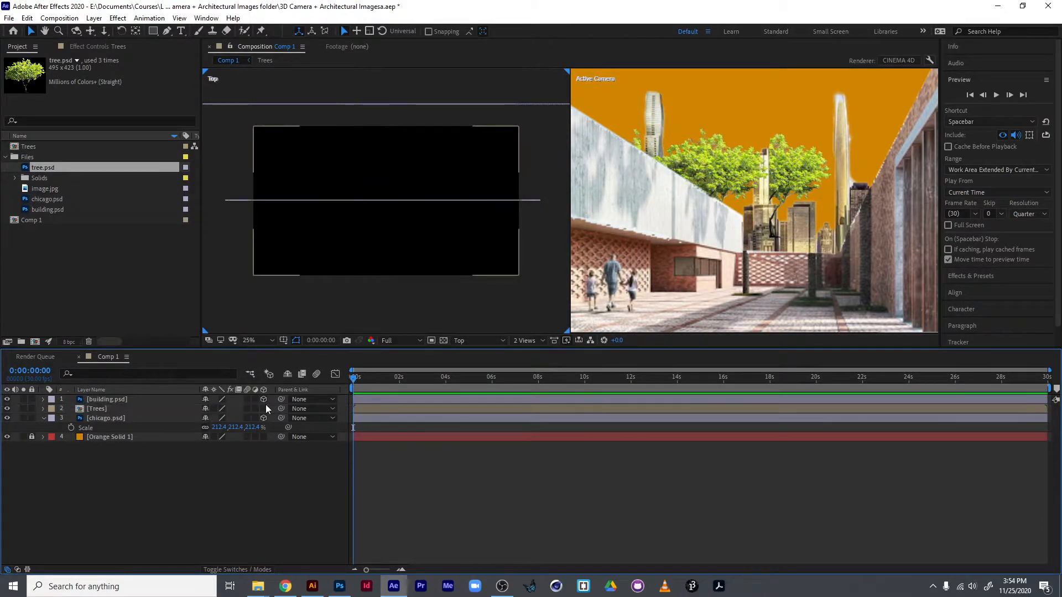
click(264, 408)
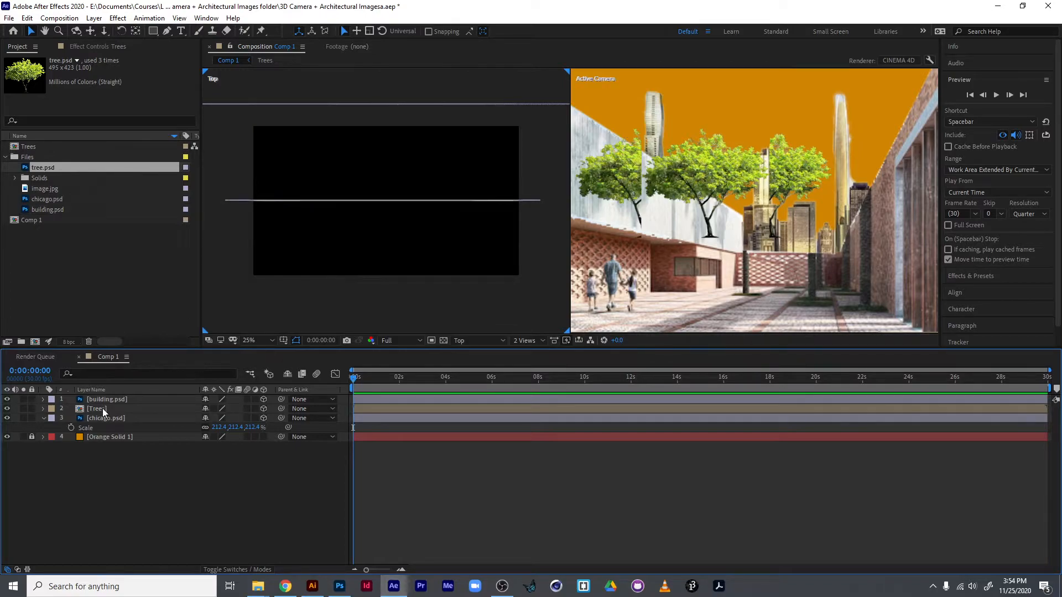
click(131, 407)
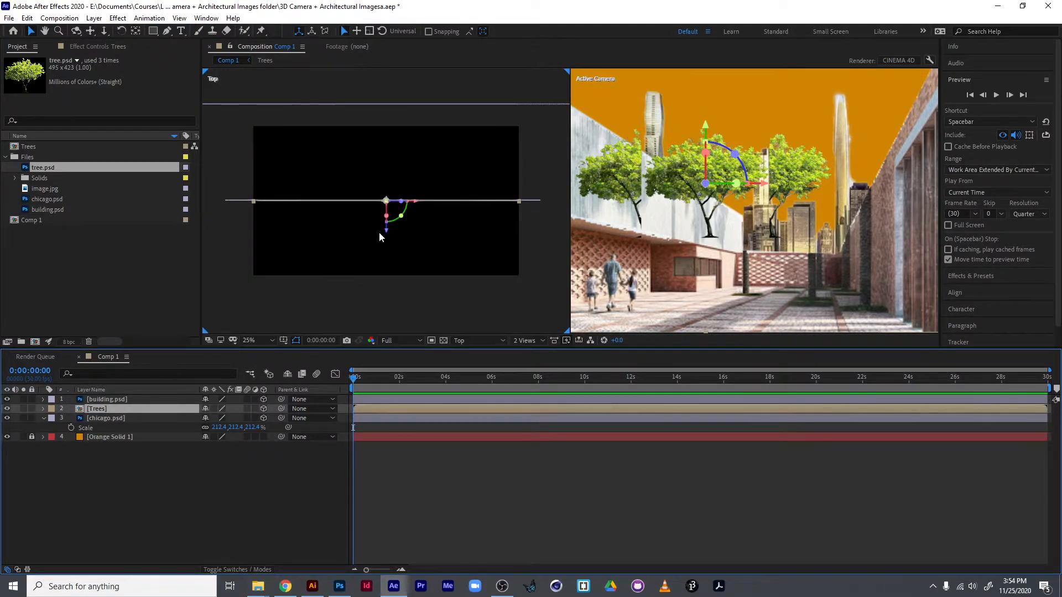
drag(391, 229, 384, 183)
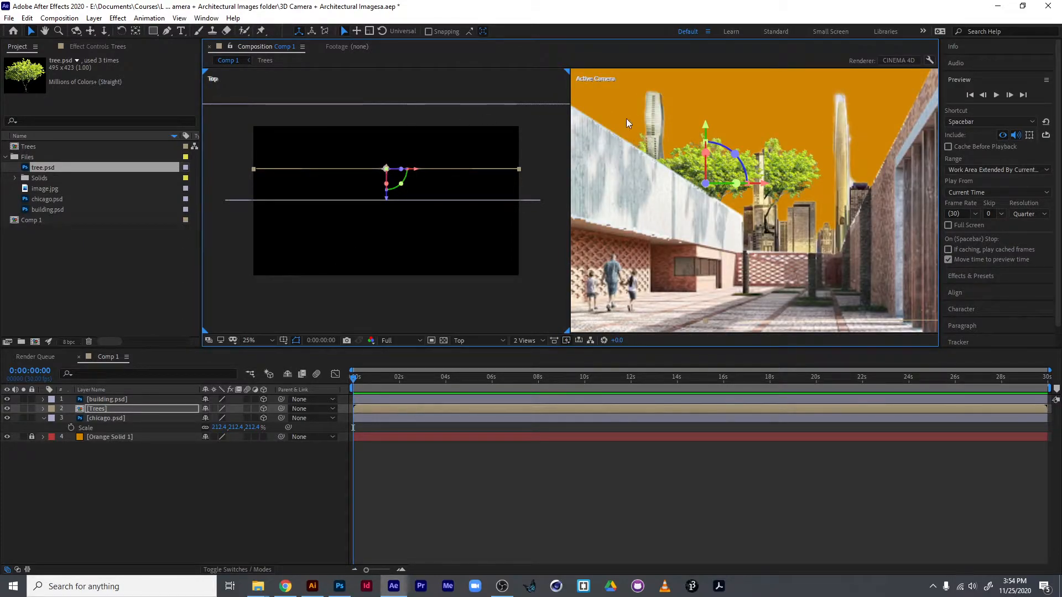
drag(709, 123, 705, 198)
drag(765, 259, 815, 259)
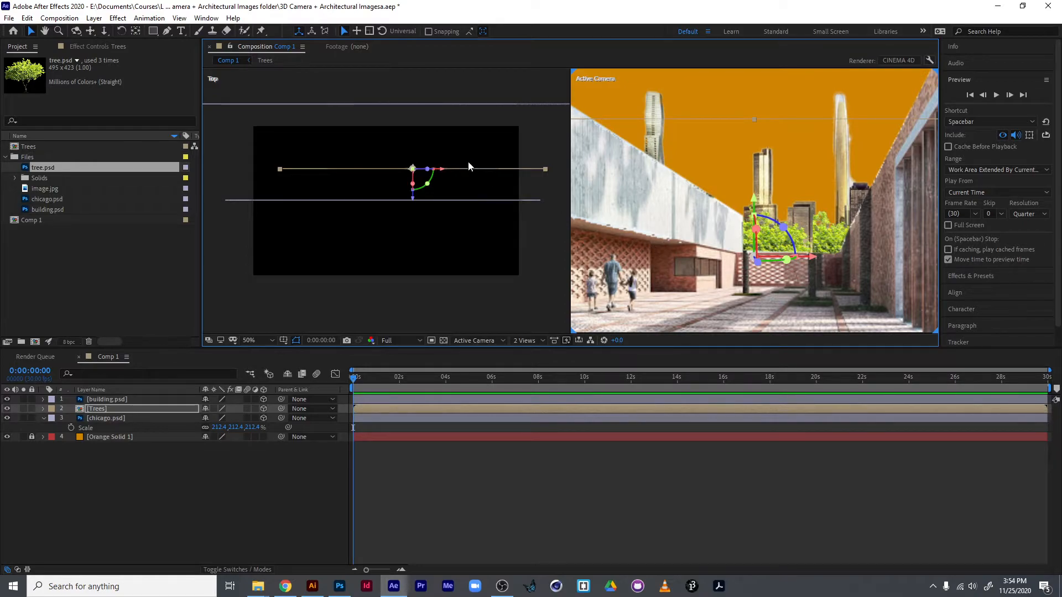
Step: Create a One-Node Camera named Camera 1 with a 32.42 mm focal length
click(140, 467)
right_click(142, 467)
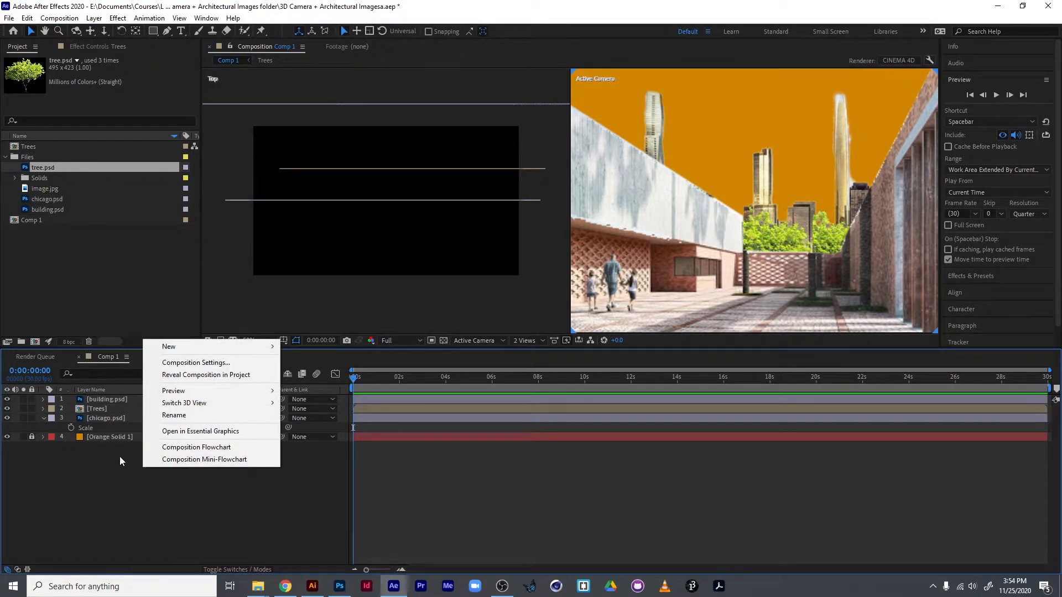
mouse_move(200, 350)
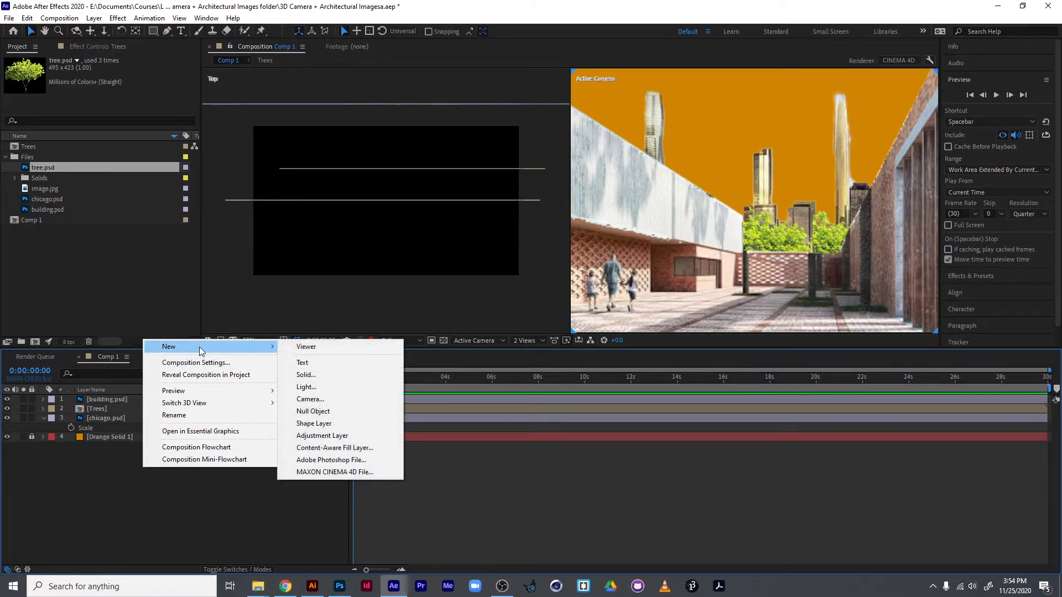
click(340, 400)
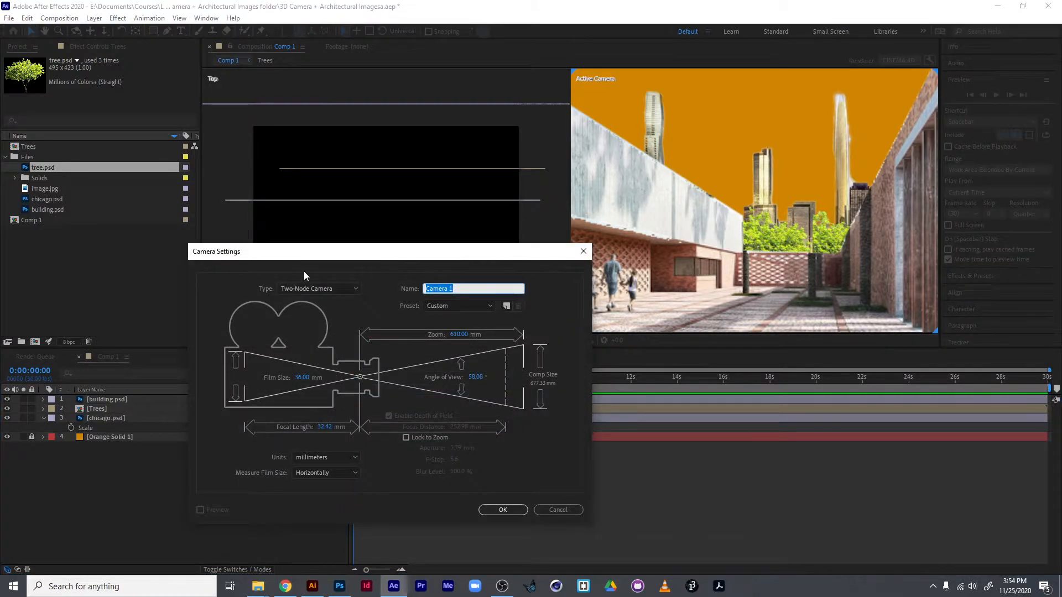
click(313, 288)
click(308, 303)
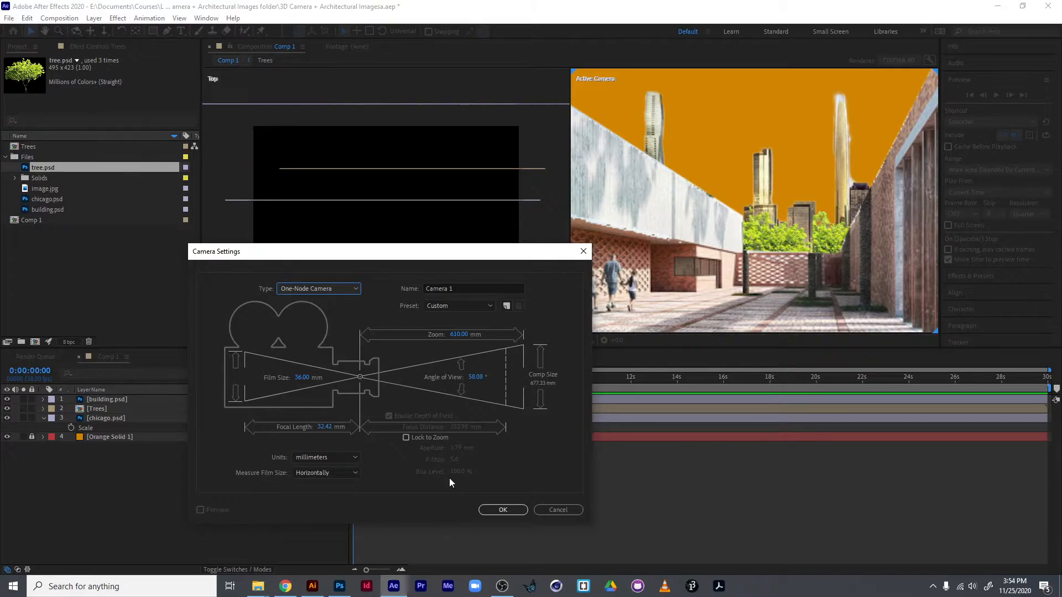
click(520, 514)
Step: Move Camera 1 sideways to the right and back, away from the layers, in the Top view
scroll(476, 281, down, 5)
scroll(476, 281, down, 1)
scroll(465, 281, up, 2)
drag(436, 270, 439, 217)
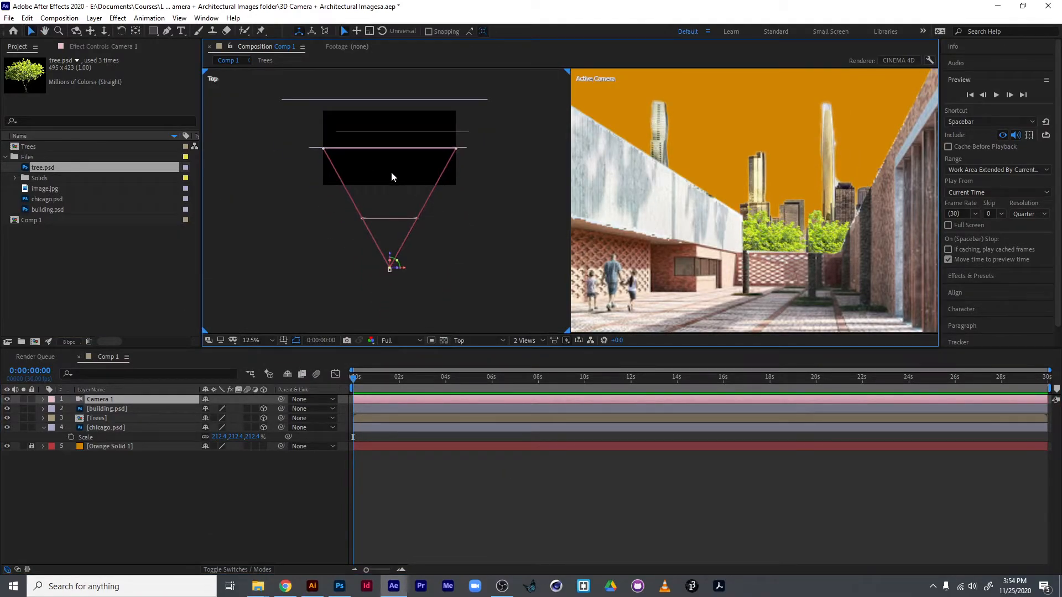
drag(388, 260, 529, 317)
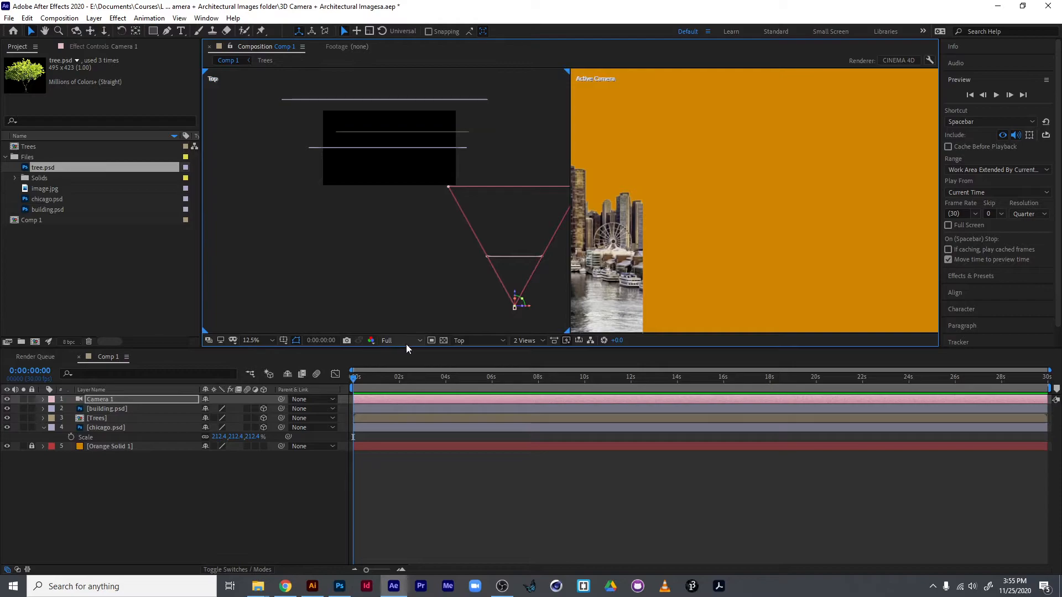
Step: Undo the sideways and backward moves of Camera 1
drag(522, 299, 202, 228)
scroll(533, 308, up, 3)
scroll(433, 260, down, 3)
drag(478, 279, 413, 228)
scroll(432, 249, up, 2)
drag(457, 265, 308, 94)
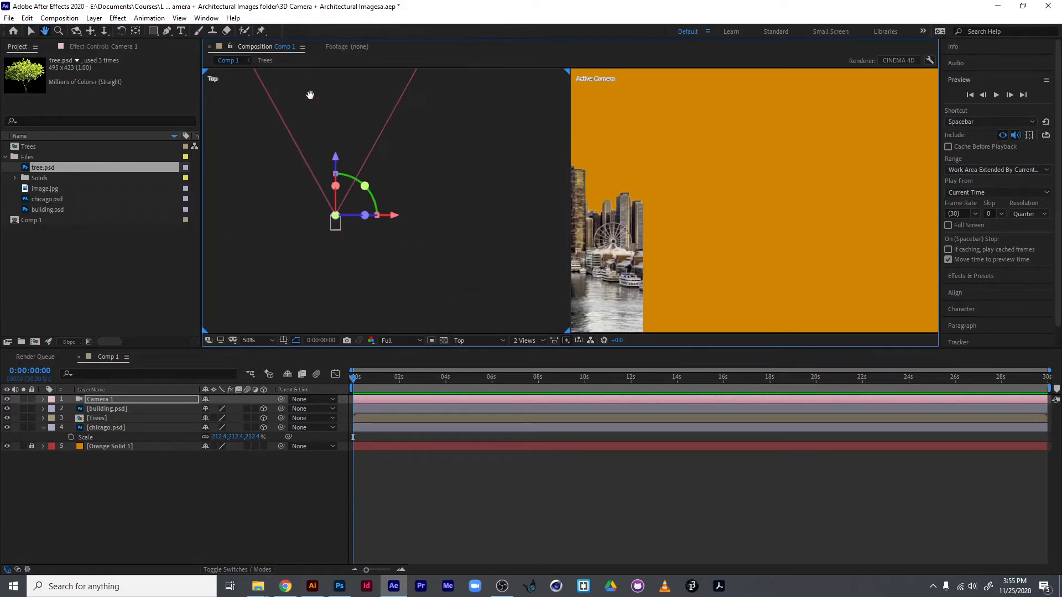
drag(363, 185, 359, 255)
key(ctrl+z)
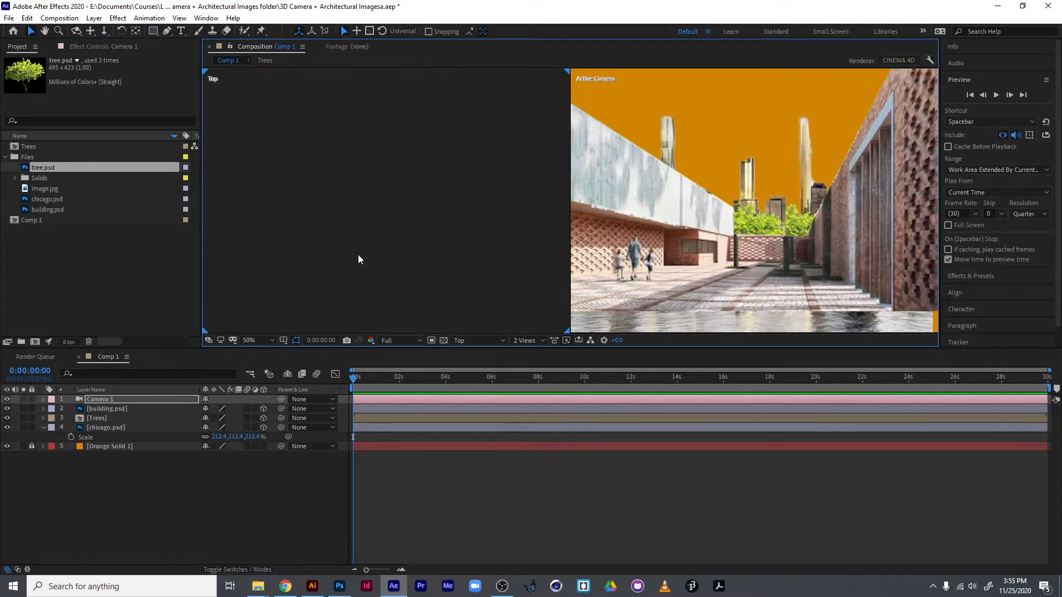
Step: Place the Camera 1 layer below chicago.psd, directly above Orange Solid 1, and clear the layer selection
drag(121, 400, 130, 436)
click(257, 201)
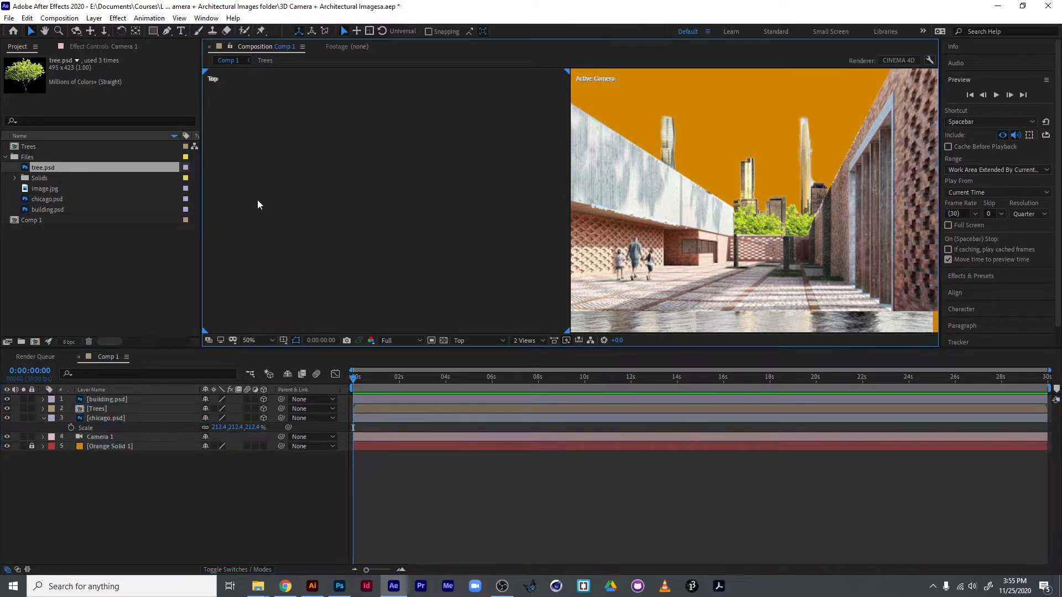
Step: Try moving Camera 1 sideways to the right in the Top view
drag(268, 196, 553, 257)
scroll(362, 219, down, 4)
scroll(361, 219, up, 1)
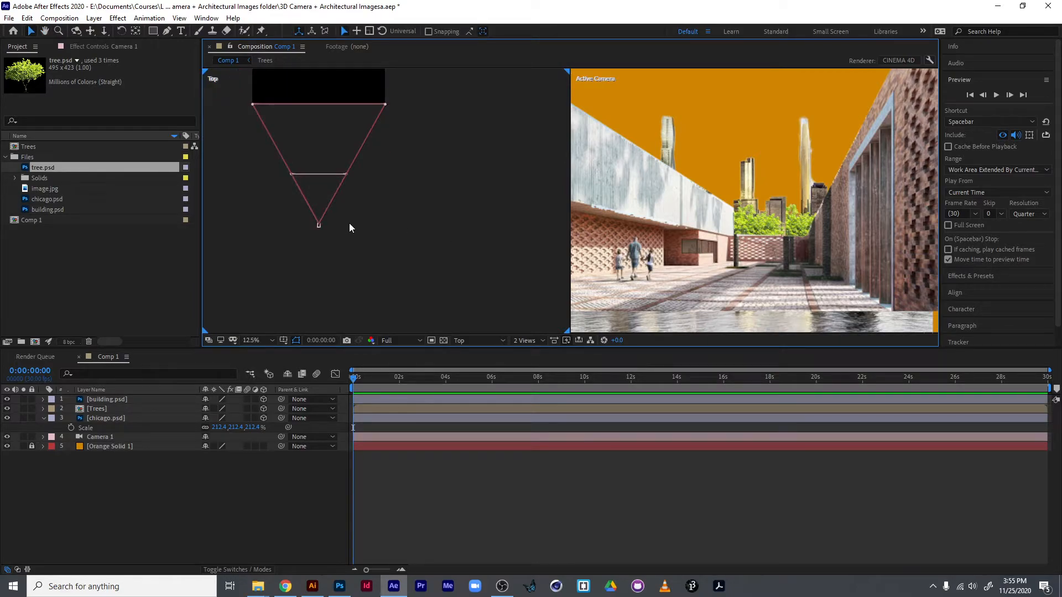
click(137, 438)
drag(332, 222, 390, 228)
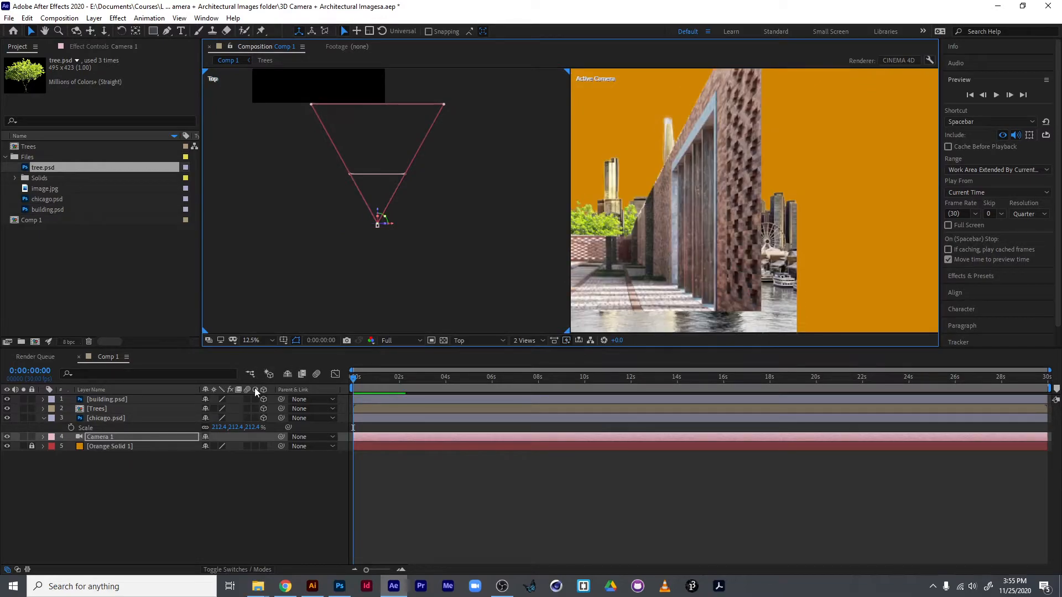
Step: Try turning Camera 1 to a Y Rotation of -24° and -80° while moving it to the right of the layers
key(r)
mouse_move(213, 465)
mouse_down()
mouse_move(238, 466)
mouse_move(206, 466)
mouse_up()
drag(392, 217, 548, 155)
scroll(503, 205, down, 1)
mouse_move(472, 209)
mouse_down()
mouse_move(442, 235)
mouse_move(452, 203)
mouse_up()
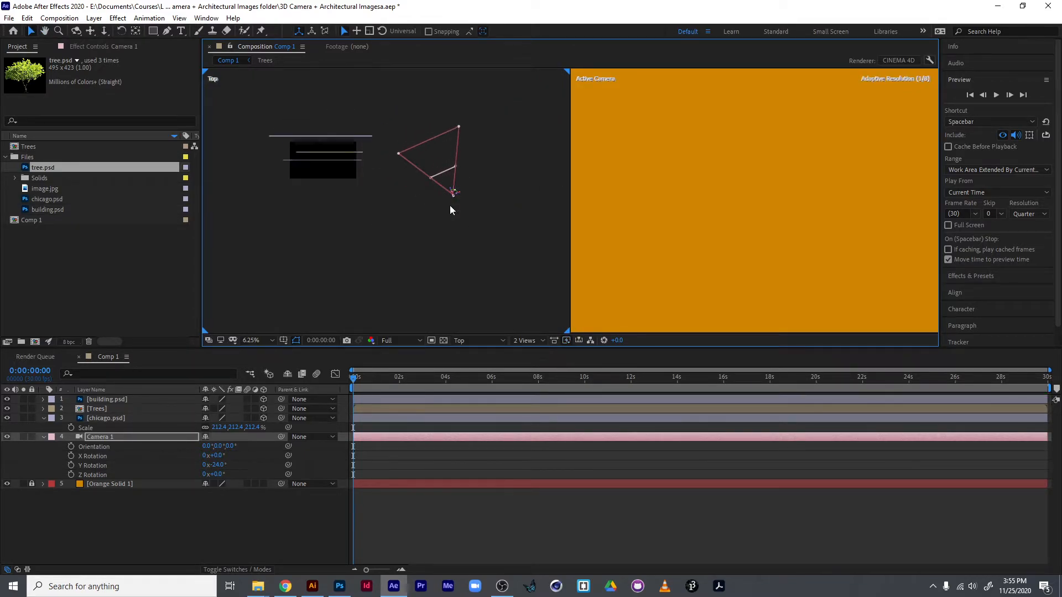
drag(214, 465, 190, 472)
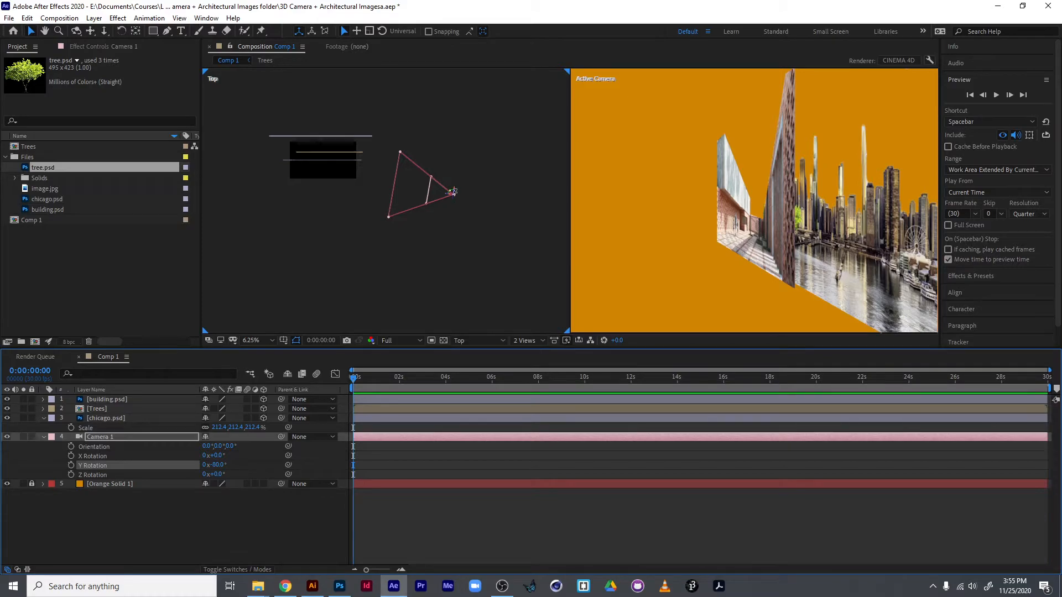
drag(453, 195, 483, 163)
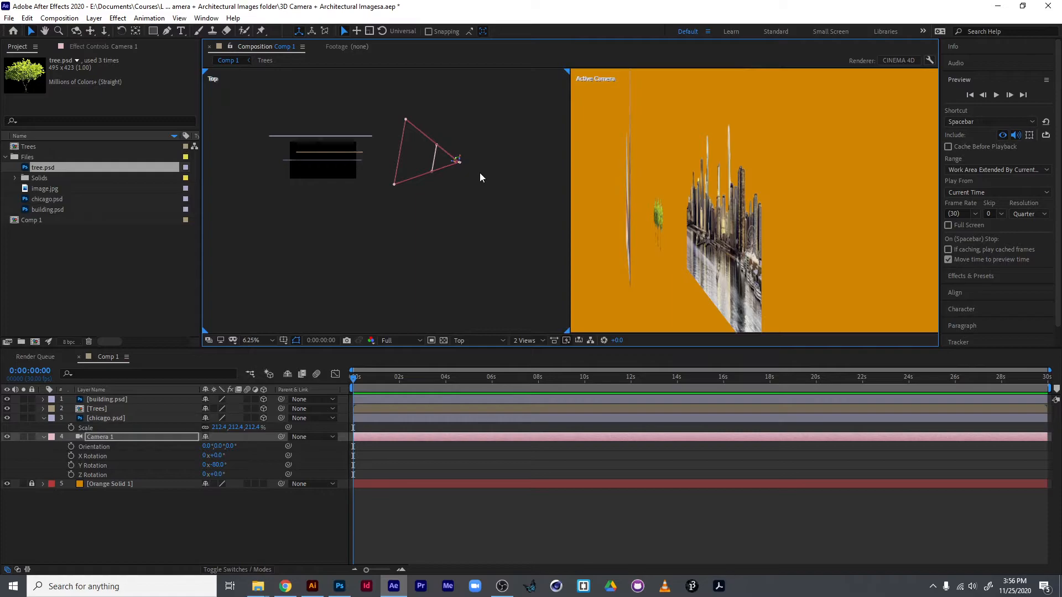
Step: Undo the trial rotations and moves of Camera 1
key(ctrl+z)
key(ctrl+z)
key(ctrl+z)
key(ctrl+z)
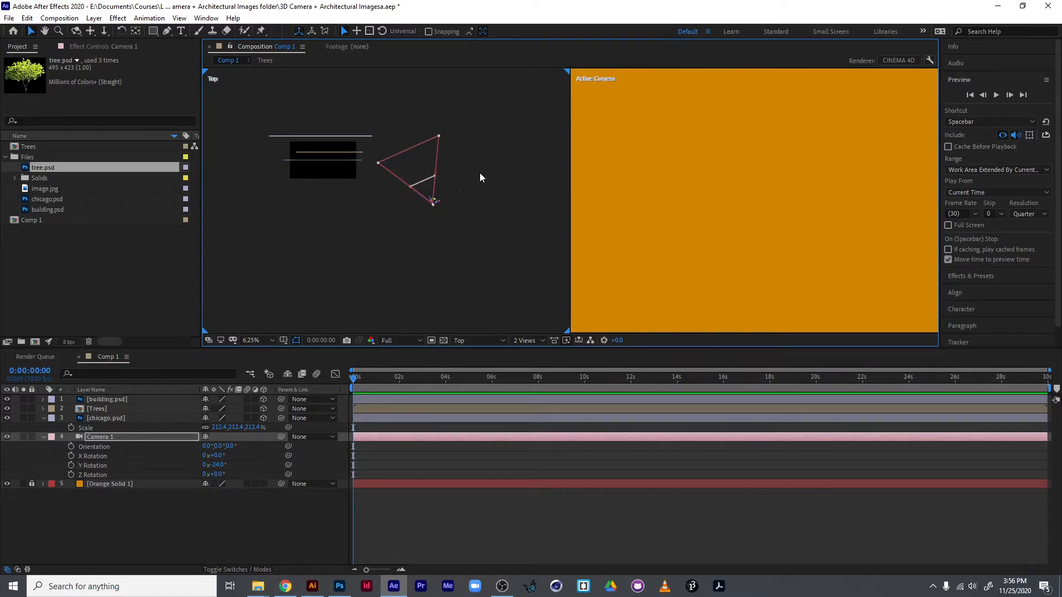
key(ctrl+z)
key(ctrl+z)
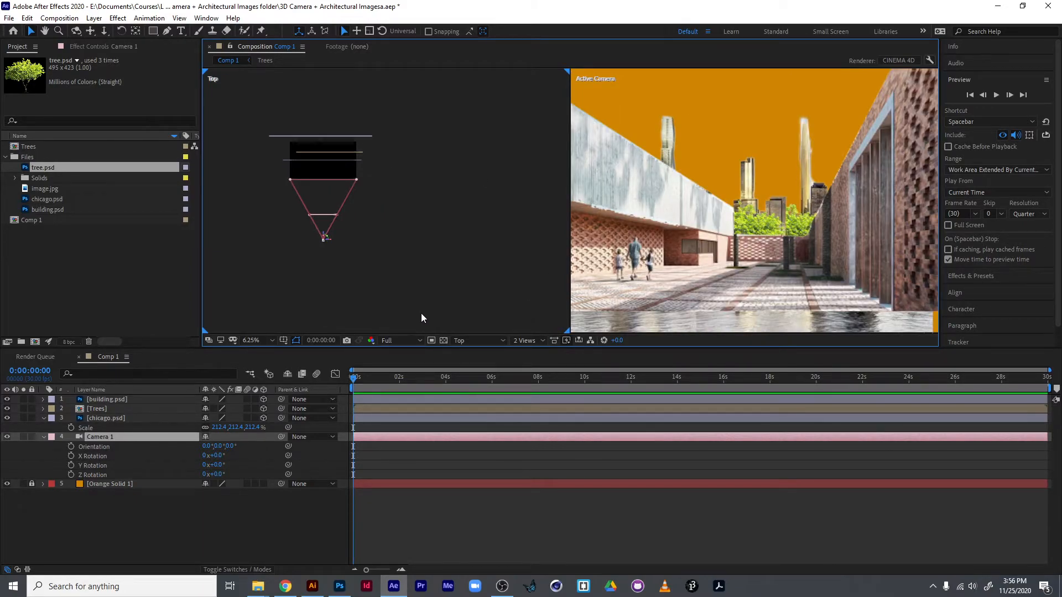
Step: Move Camera 1 closer to the layers and keyframe its Position at 0:00:00:00 with Y 637 and Z -1529.1
drag(325, 239, 326, 209)
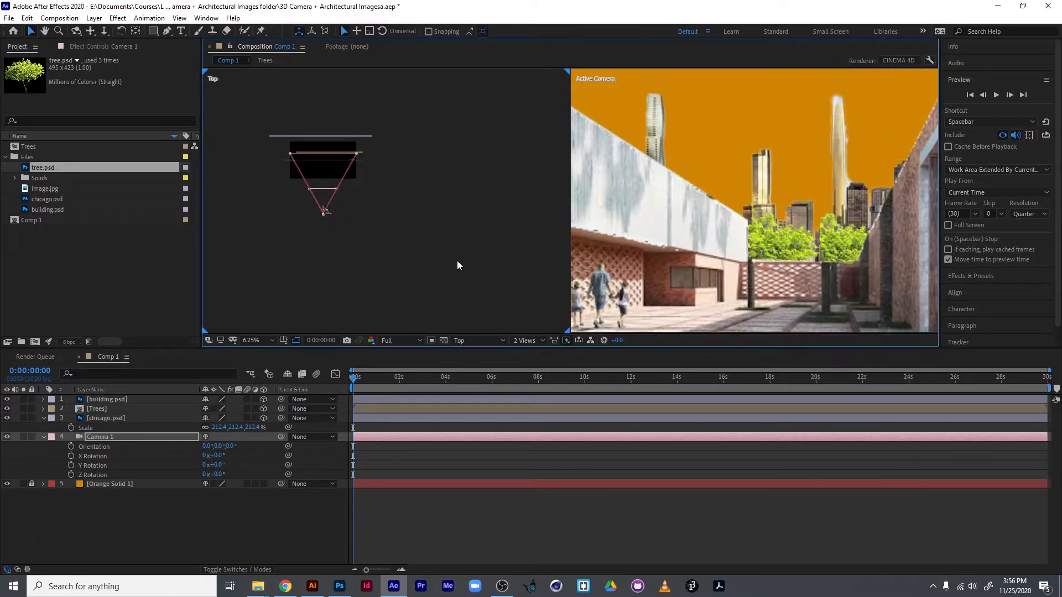
scroll(694, 246, down, 1)
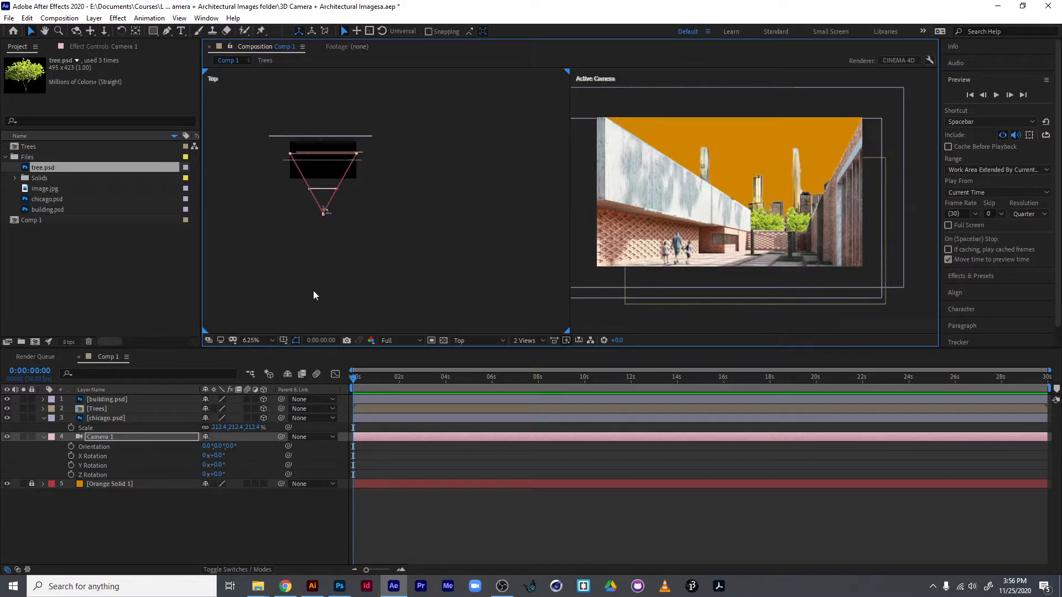
scroll(343, 224, up, 2)
drag(323, 227, 566, 235)
key(v)
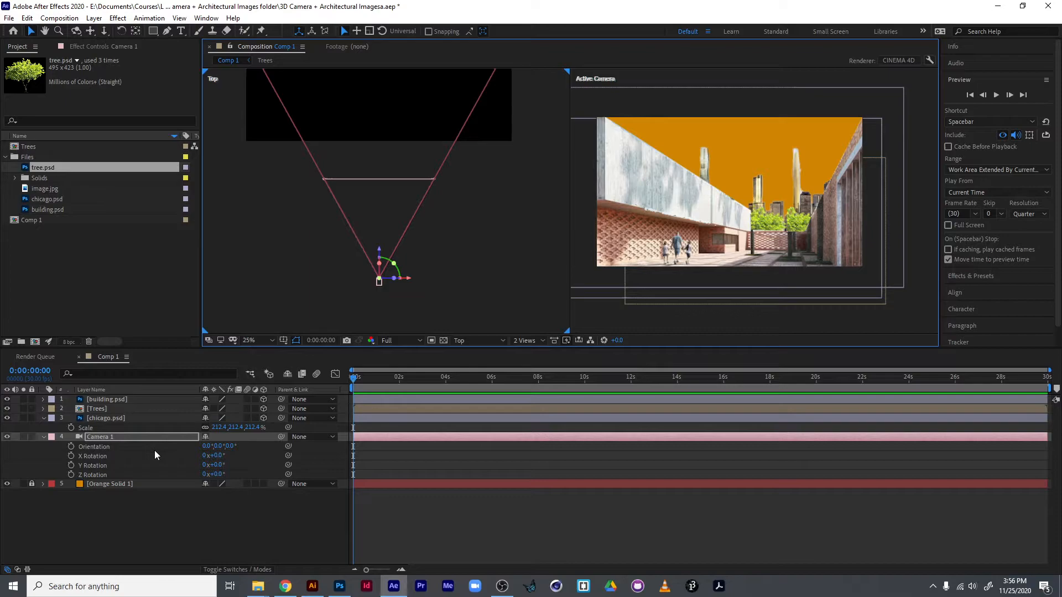
key(p)
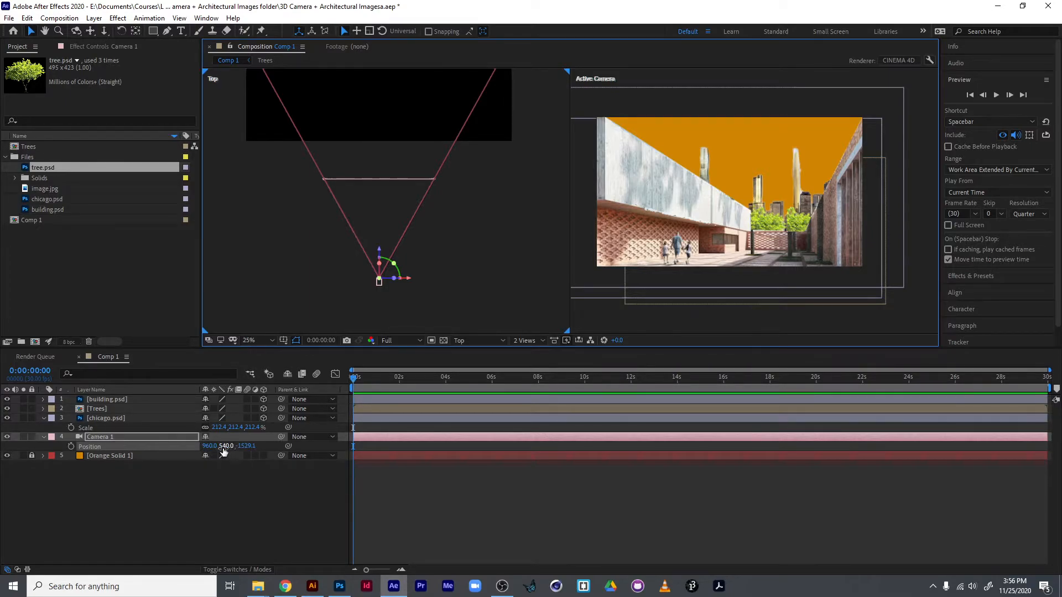
drag(222, 447, 282, 448)
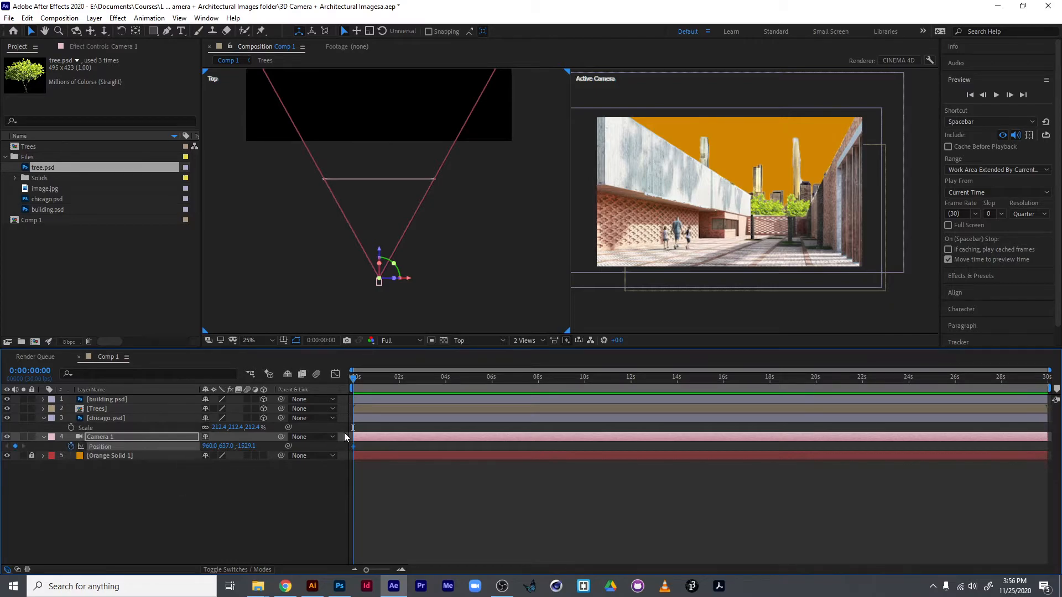
Step: Keyframe Camera 1 to slide sideways from X 691 at 0:00:00:00 to X 1212 at 0:00:03:29
drag(379, 384, 445, 381)
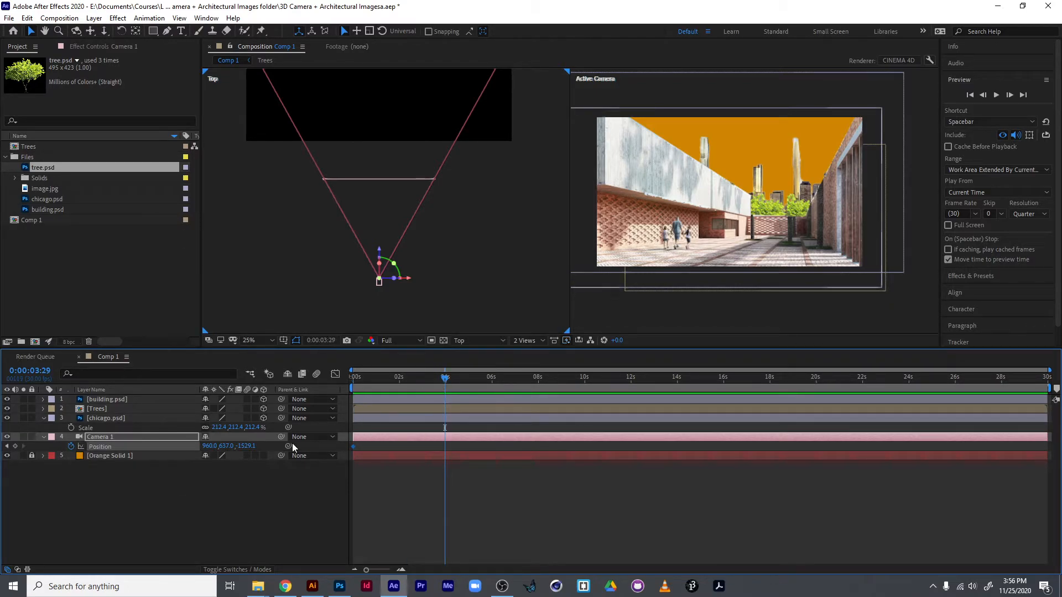
drag(224, 446, 341, 439)
key(ctrl+z)
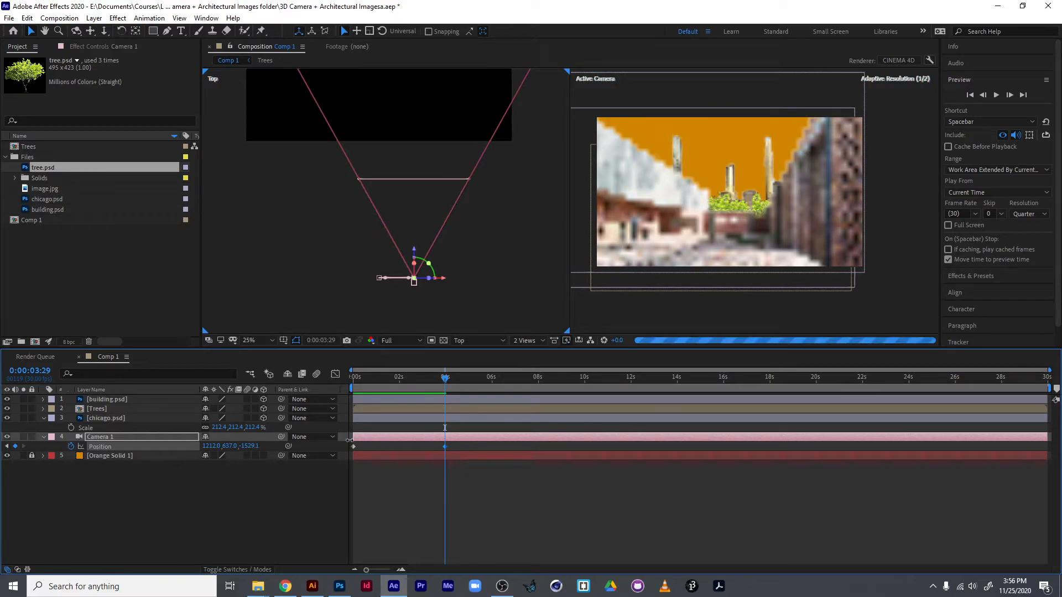
drag(439, 377, 352, 378)
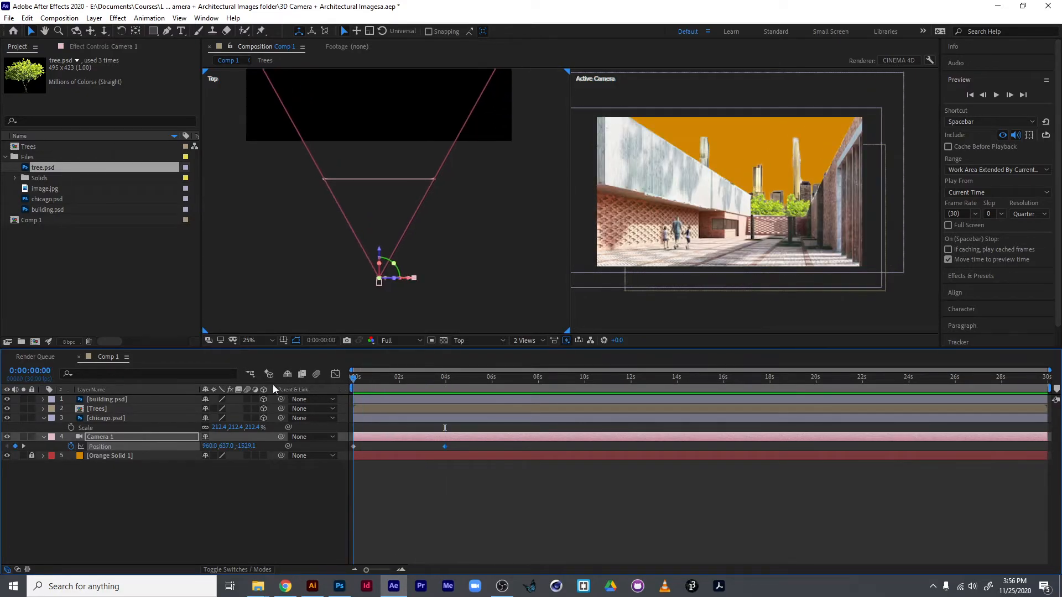
drag(212, 448, 63, 449)
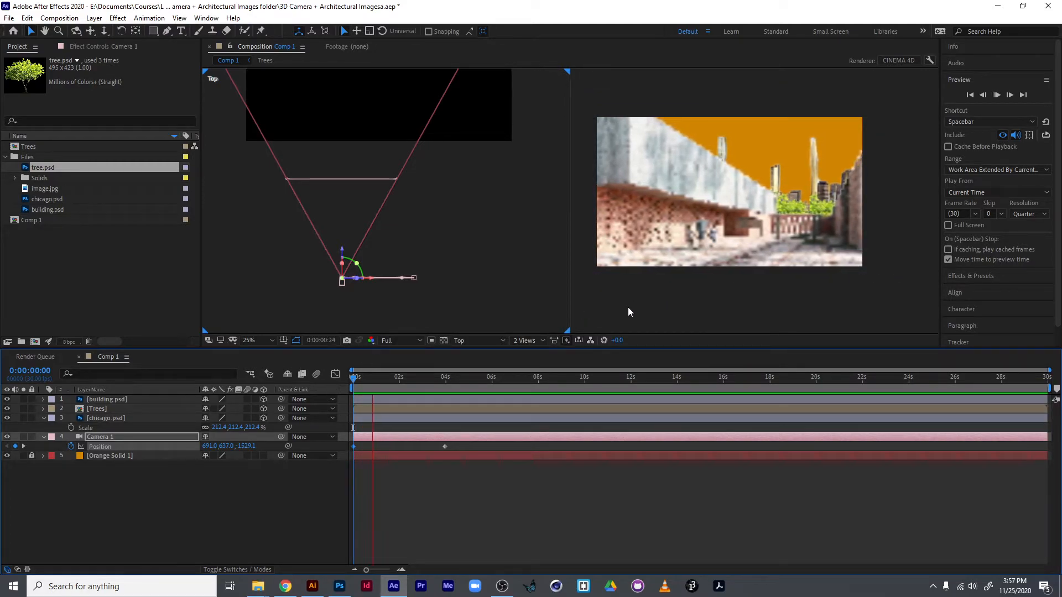
Step: Set the preview resolution to Half and play back the sideways camera move from the start
click(1028, 214)
click(1027, 254)
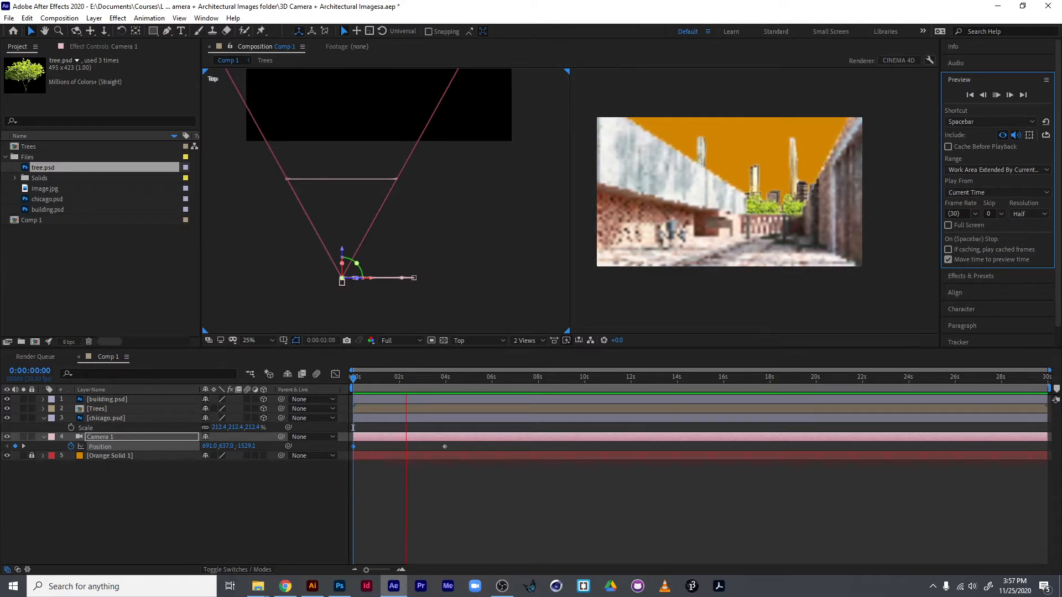
click(446, 379)
drag(447, 380, 307, 387)
key(space)
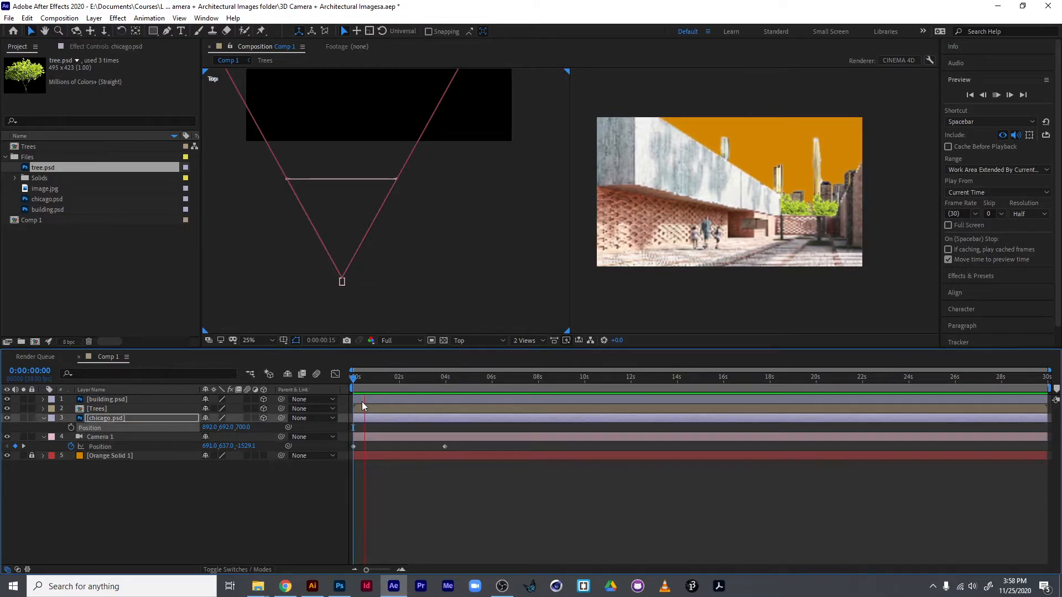
key(space)
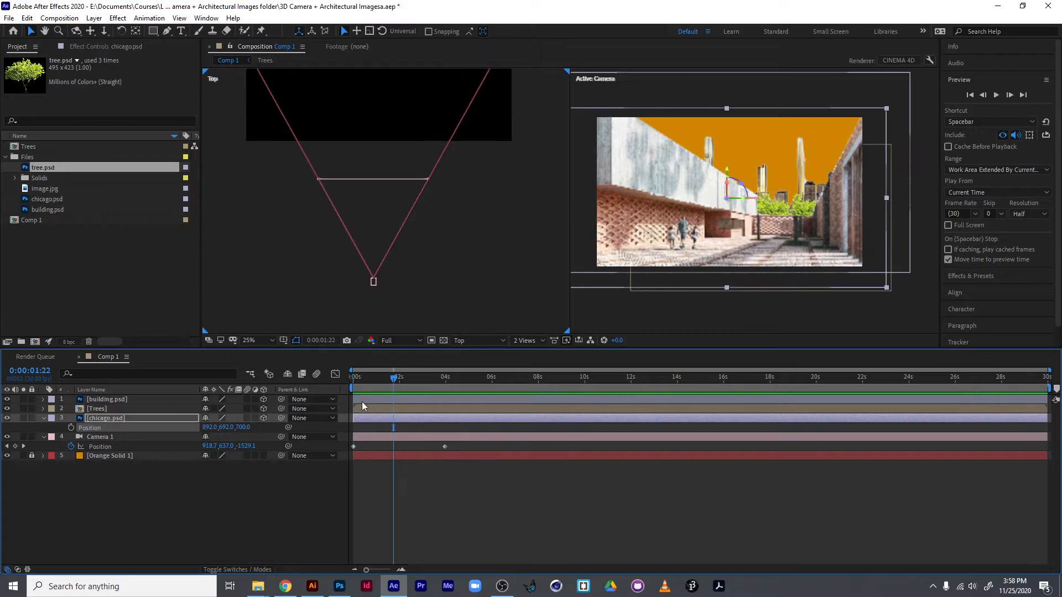
drag(393, 377, 278, 376)
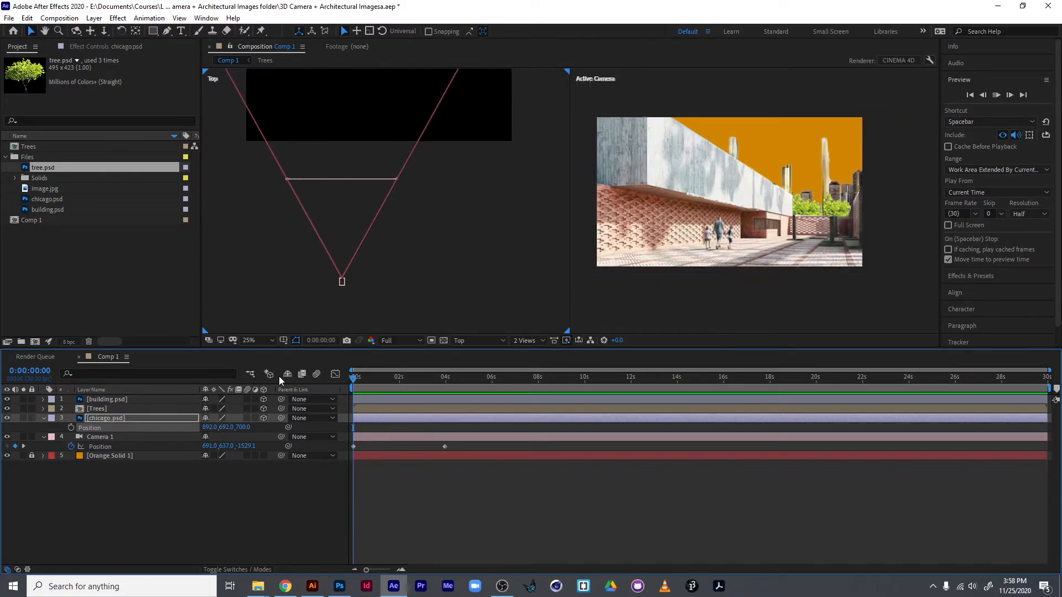
key(space)
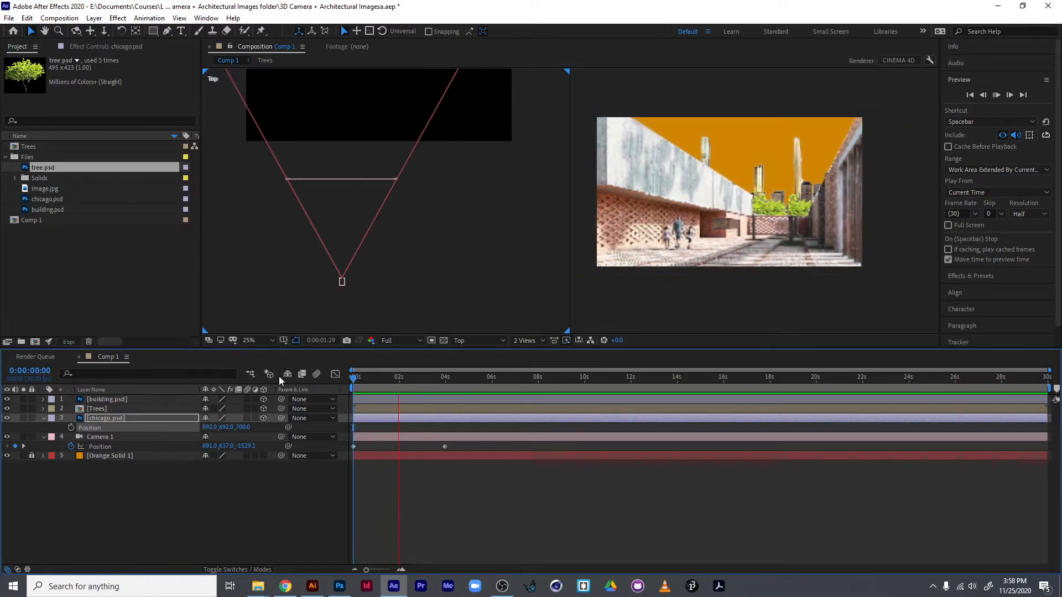
key(space)
Step: Keyframe Camera 1 to hold its position until 0:00:06:00 and advance to Z -305.1 at 0:00:09:00
drag(424, 374, 492, 393)
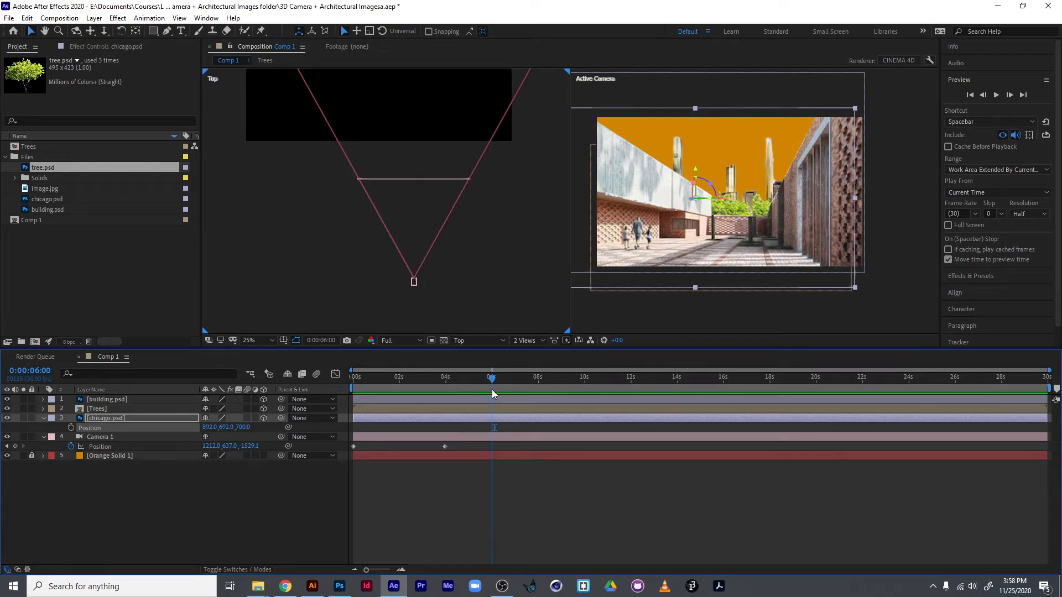
click(15, 446)
drag(433, 390, 496, 396)
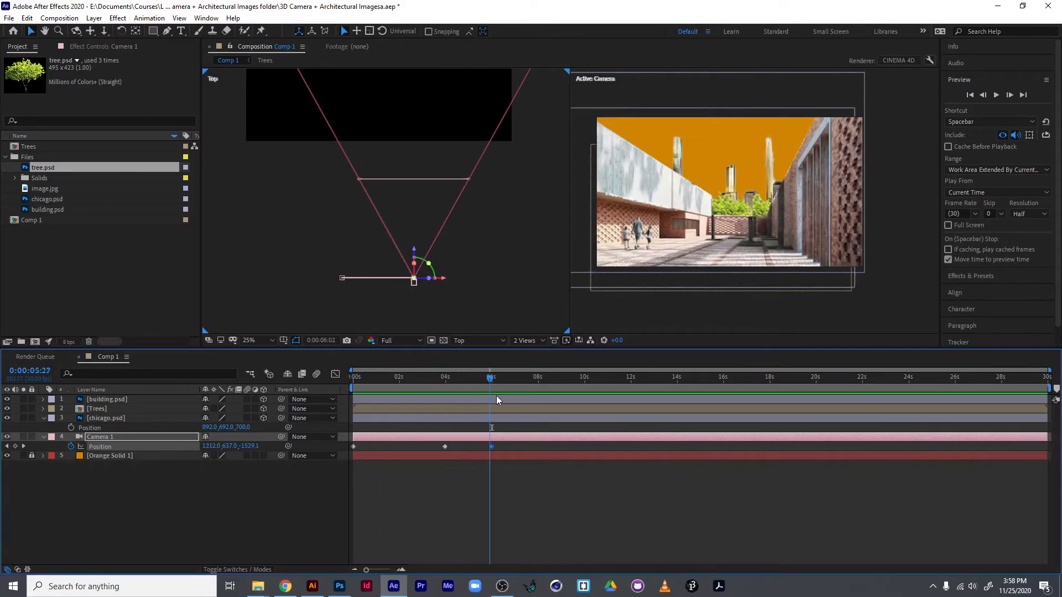
key(space)
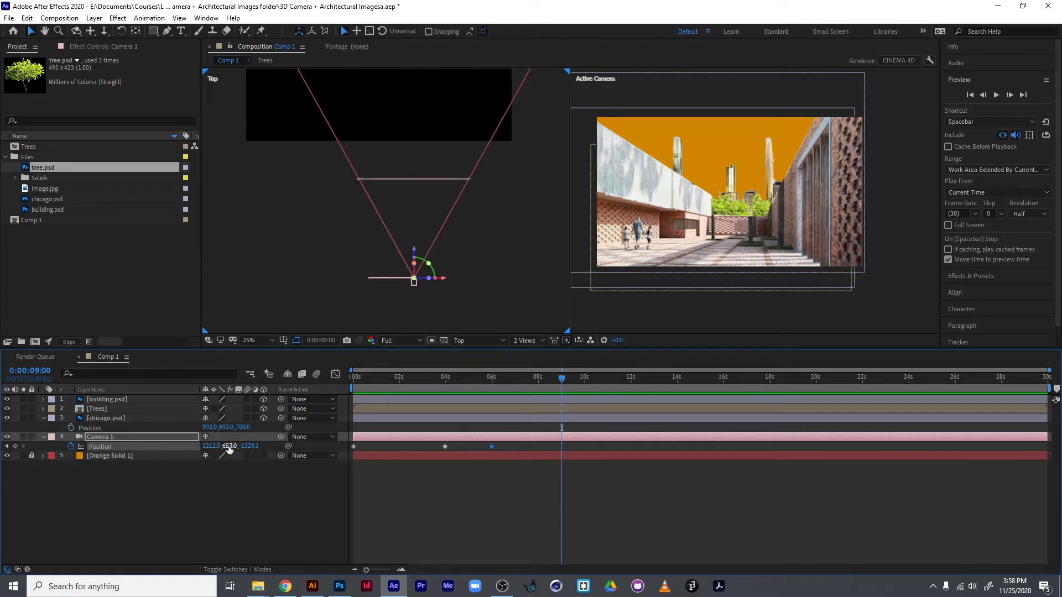
drag(411, 252, 426, 83)
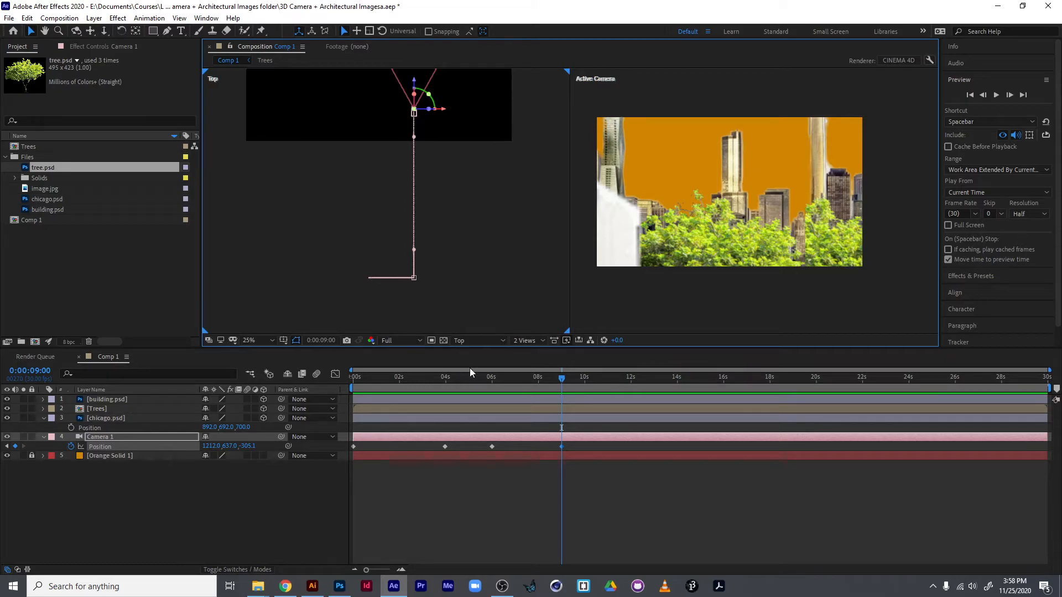
Step: Preview the sideways and forward camera moves from near the start of the timeline
drag(541, 382, 279, 411)
key(space)
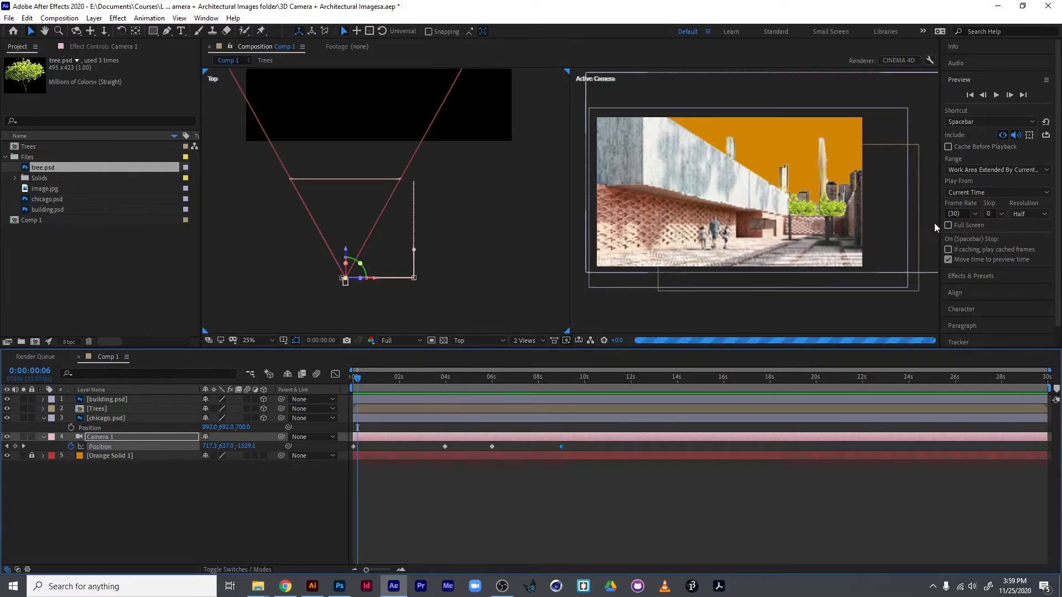
key(space)
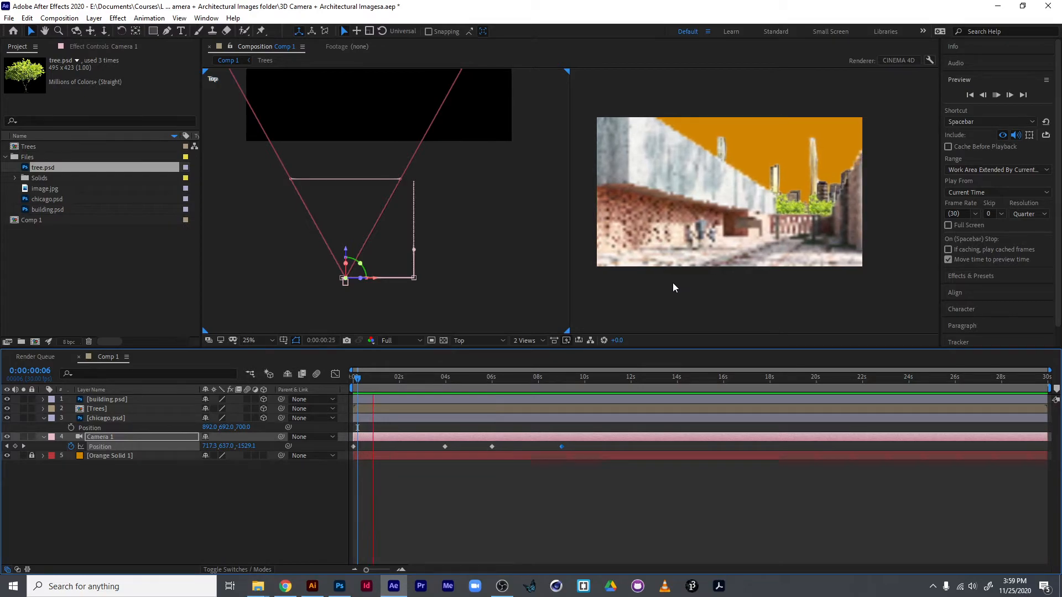
key(space)
Step: End the work area at about 13 s and play the full camera animation from 0:00:00:00
drag(354, 377, 427, 377)
key(Home)
key(space)
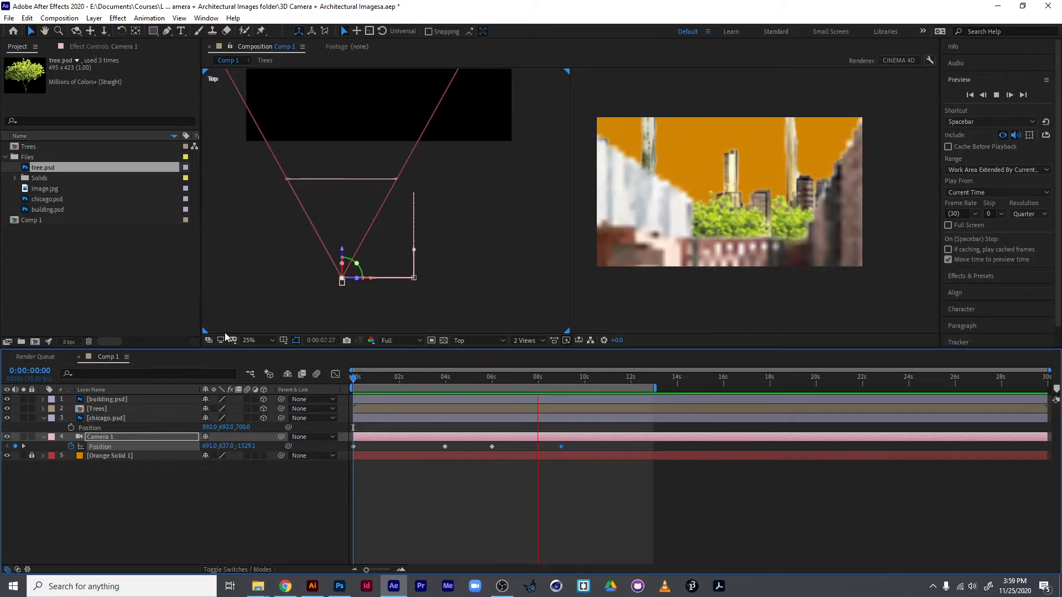
key(space)
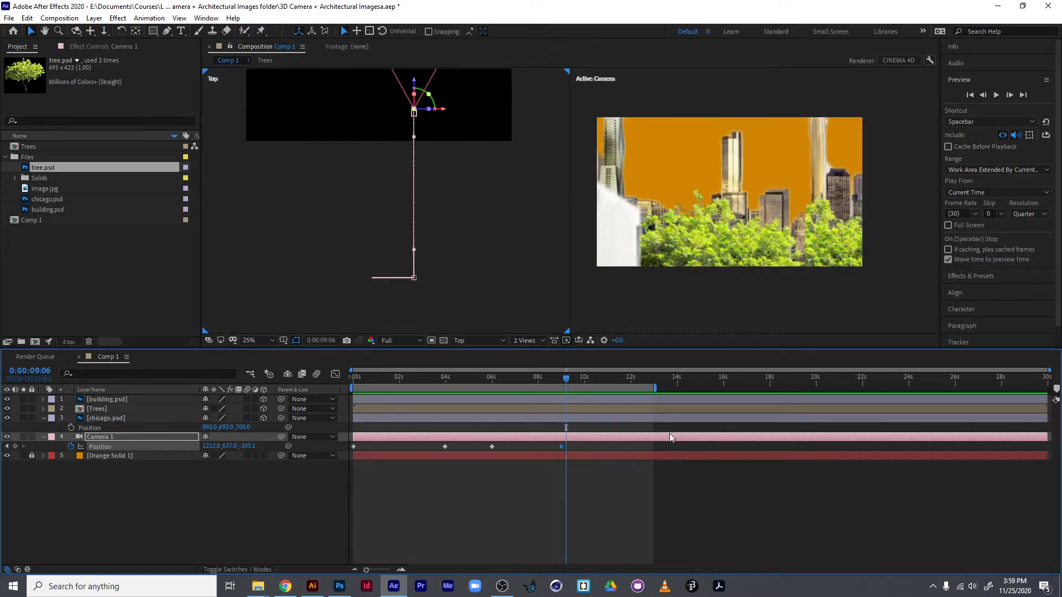
Step: Extend the work area to about 21 s and add a holding Position keyframe for Camera 1 at 0:00:12:01
drag(658, 390, 847, 389)
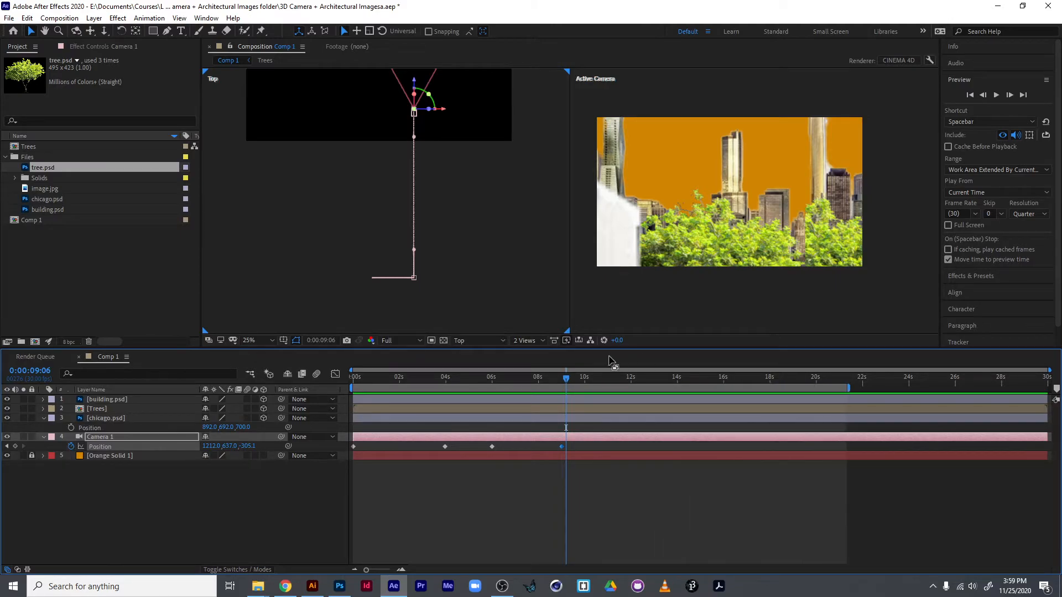
drag(571, 378, 591, 379)
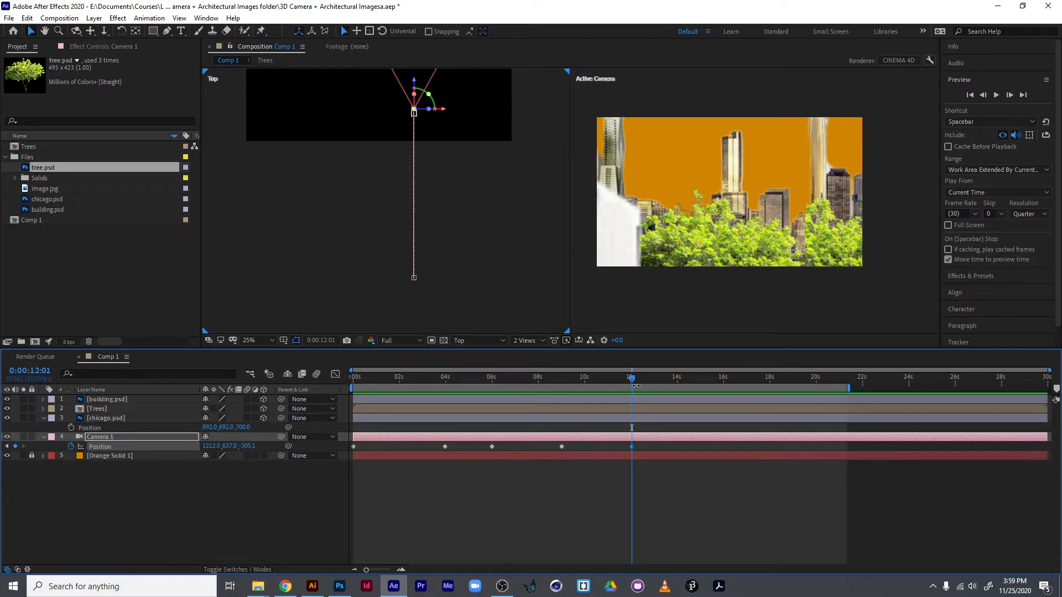
Step: At 0:00:17:04, add a "Welcome" text box over the skyline in the camera view and set its font style to Black
drag(656, 380, 753, 396)
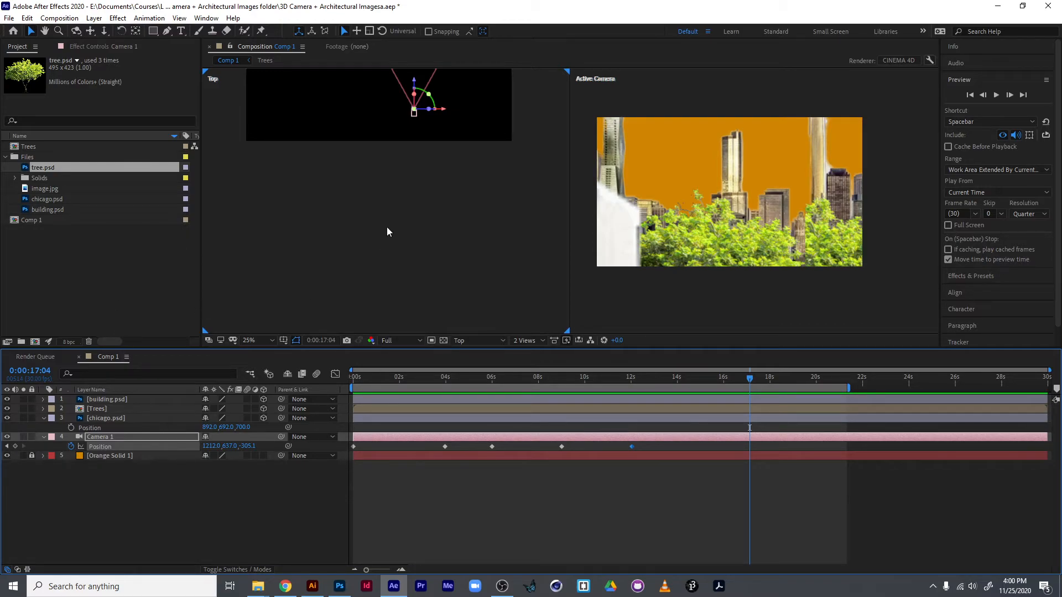
scroll(388, 231, down, 1)
drag(408, 158, 410, 253)
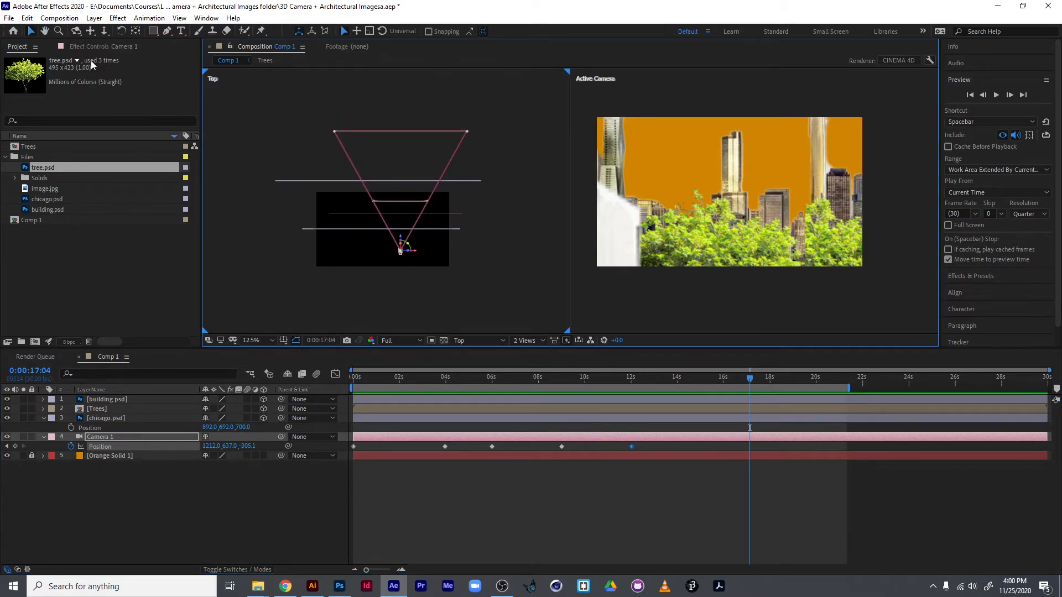
click(180, 32)
drag(699, 181, 848, 244)
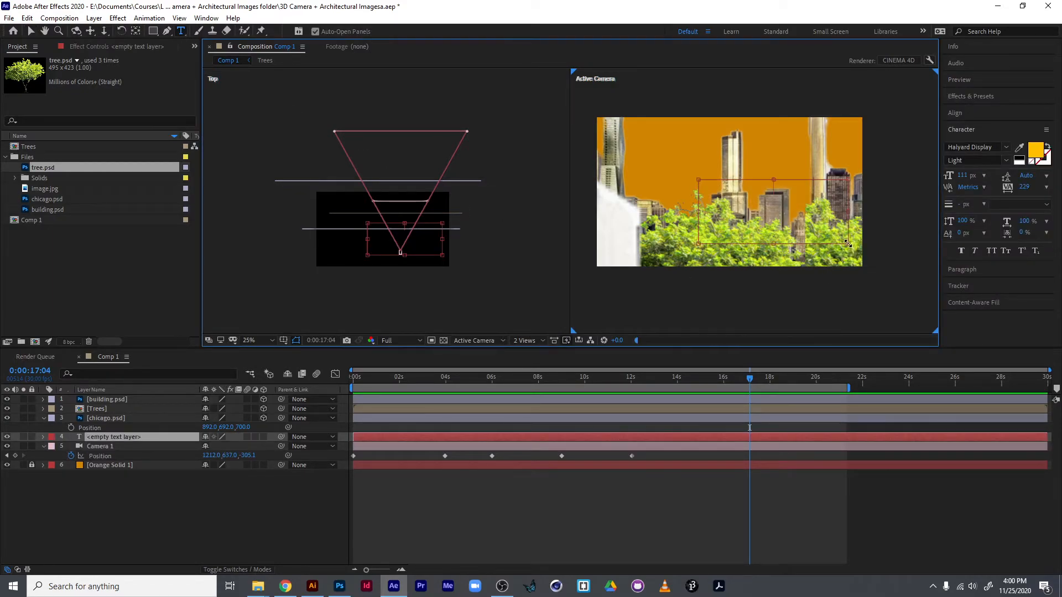
text(Welcome)
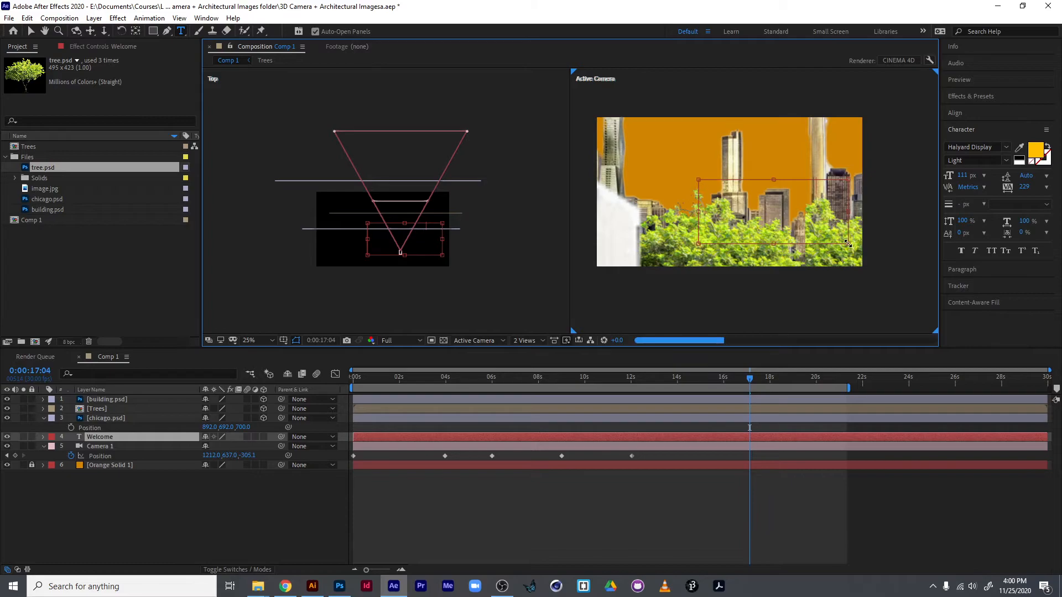
key(ctrl+a)
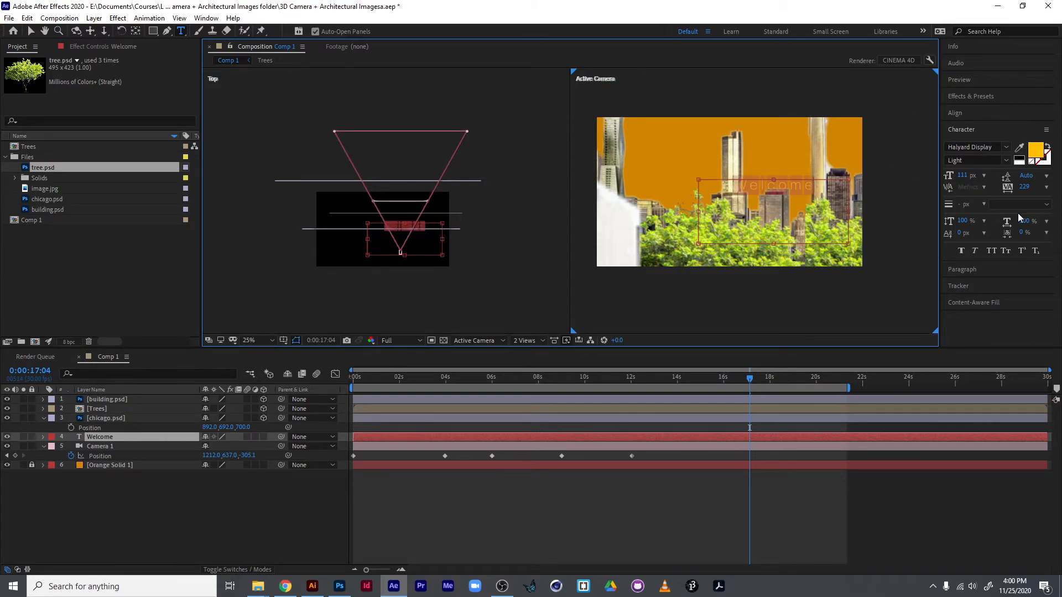
click(1009, 163)
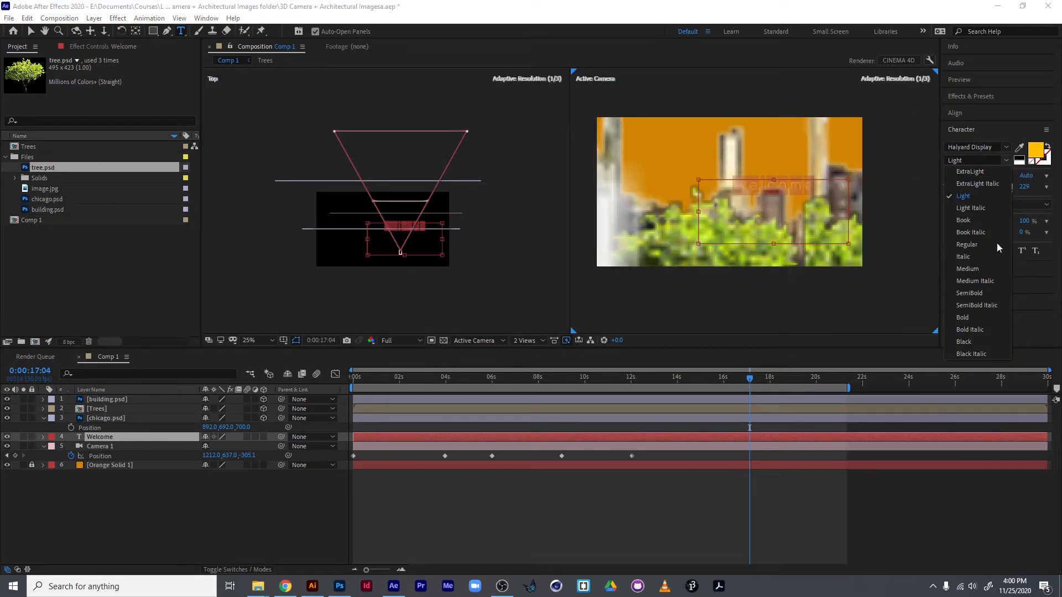
click(978, 345)
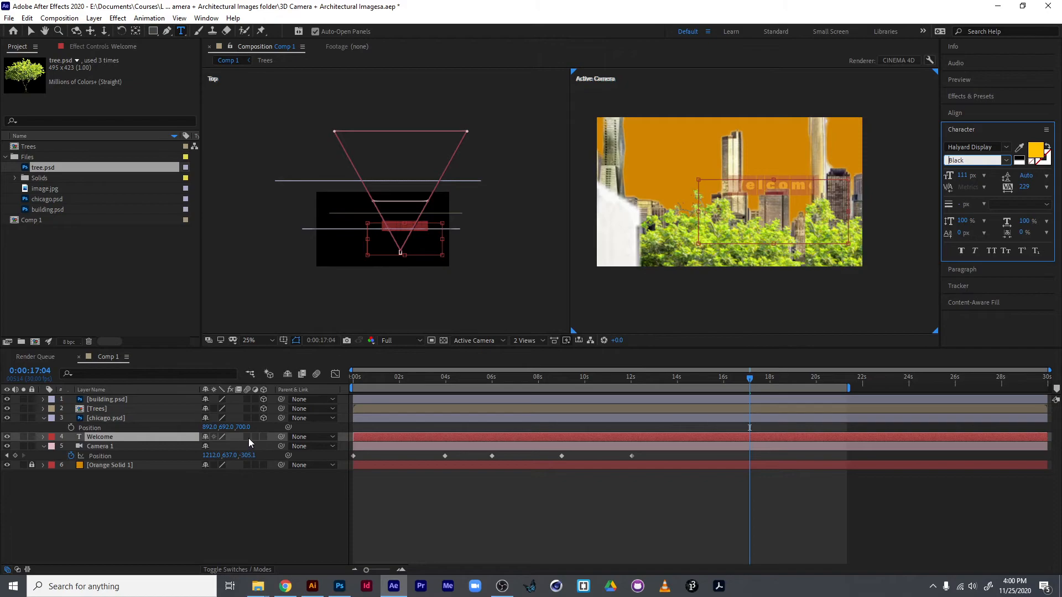
Step: Make the Welcome text layer 3D and place it between the trees and the Chicago skyline at about 1212, 716, 552
click(264, 437)
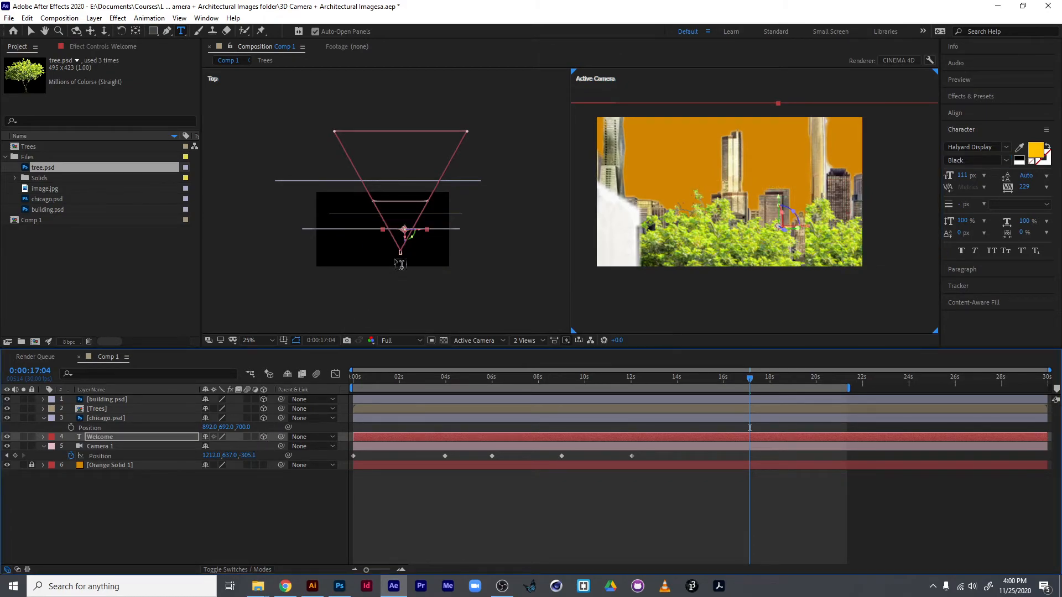
click(31, 31)
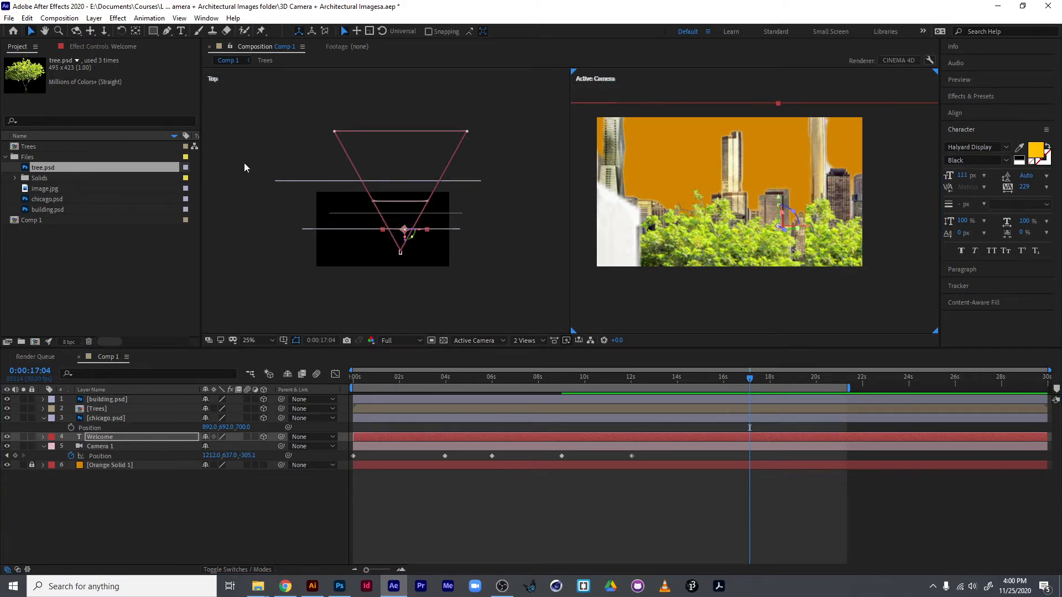
drag(408, 239, 413, 208)
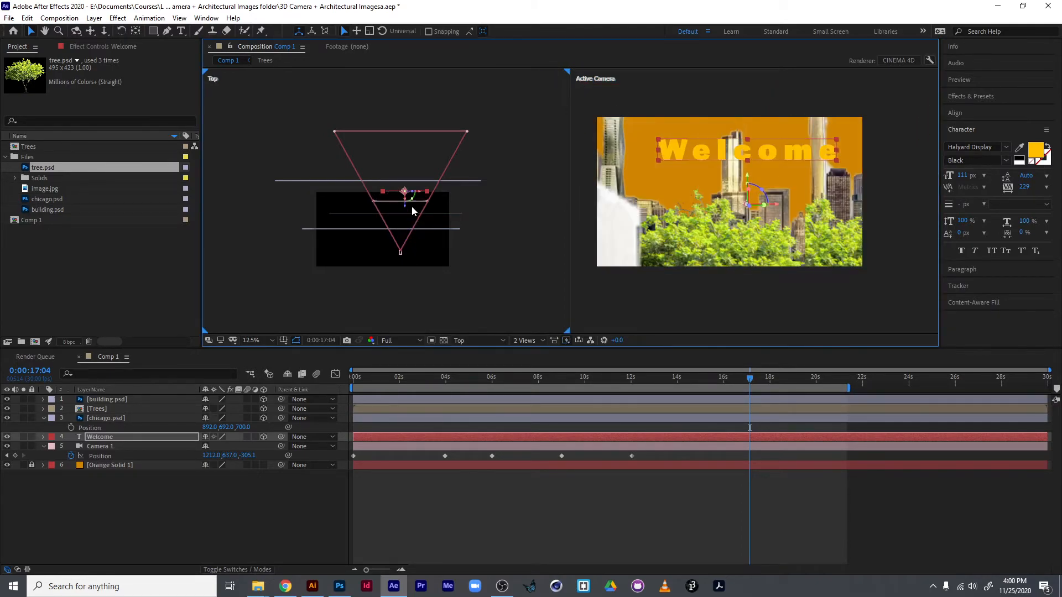
scroll(390, 232, up, 4)
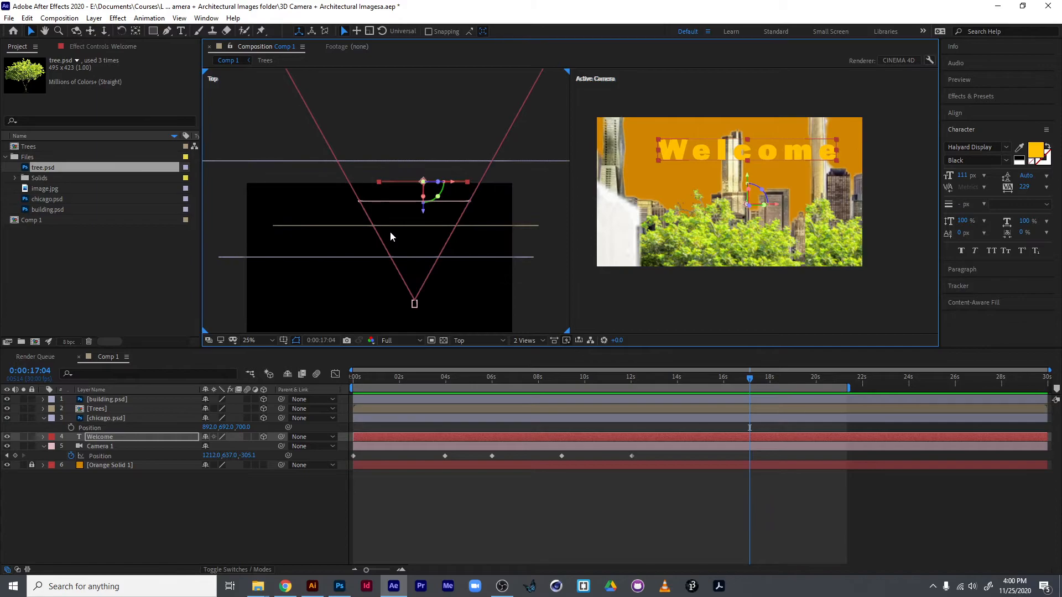
drag(517, 166, 500, 166)
drag(724, 178, 729, 155)
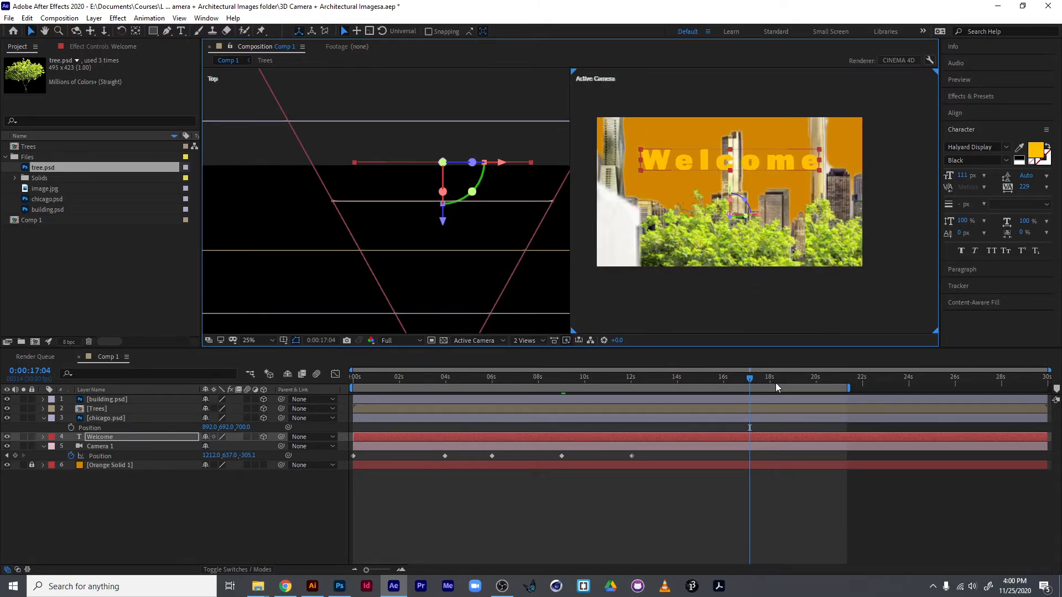
Step: Start Position keyframing on the Welcome text at 0:00:12:01 with the text lowered below the frame to about Y 1172
drag(744, 378, 633, 397)
key(Caps_Lock)
key(Caps_Lock)
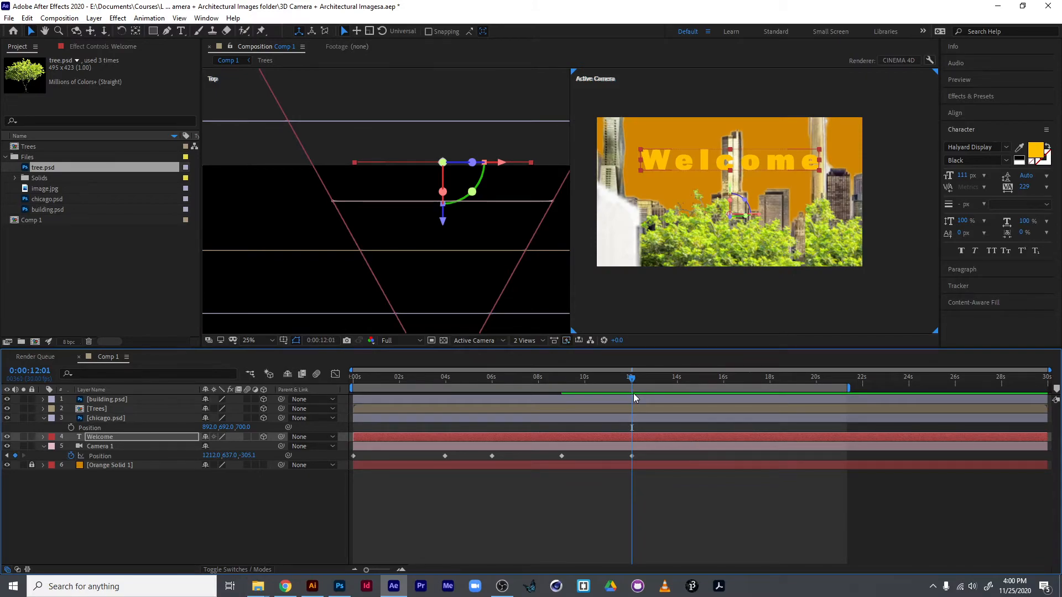
key(p)
click(69, 446)
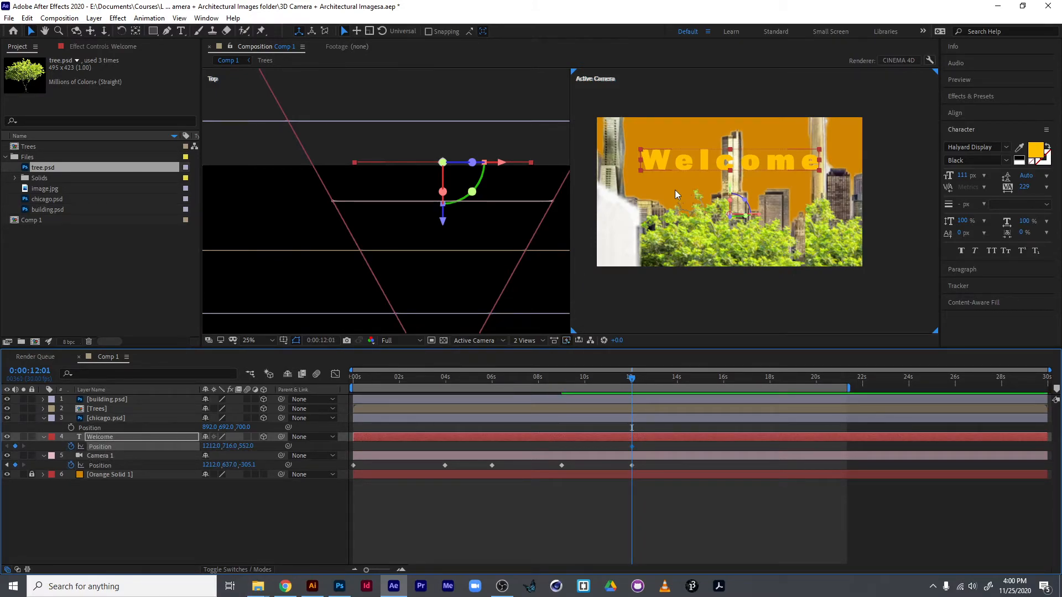
drag(730, 188, 730, 315)
Step: At 0:00:14:09, keyframe the Welcome text raised to about Y 792 and Camera 1 moved to about X 1364, Z 221.9
click(639, 378)
drag(642, 381, 684, 389)
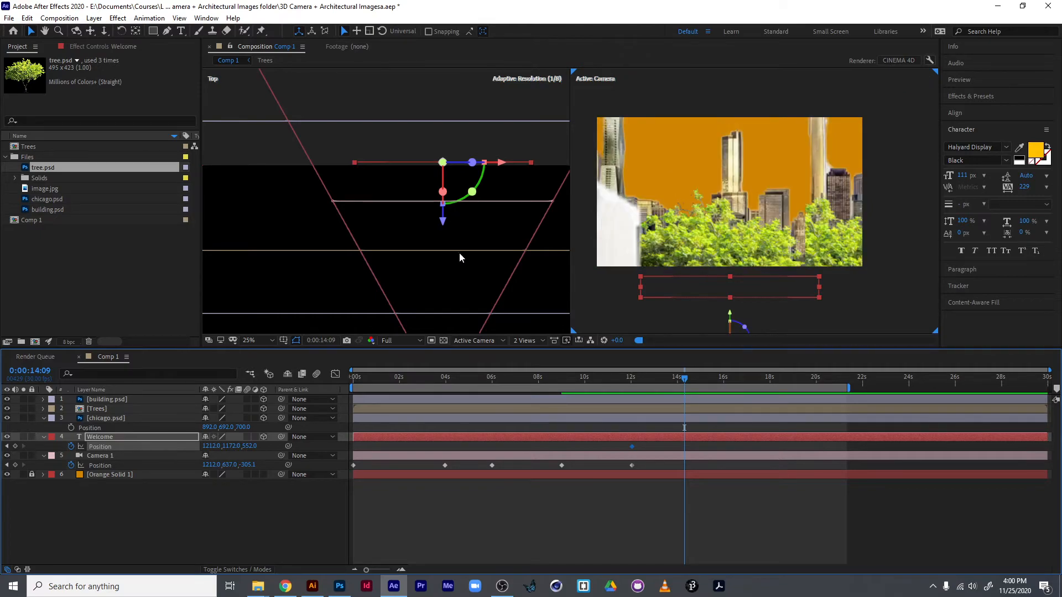
drag(734, 320, 745, 264)
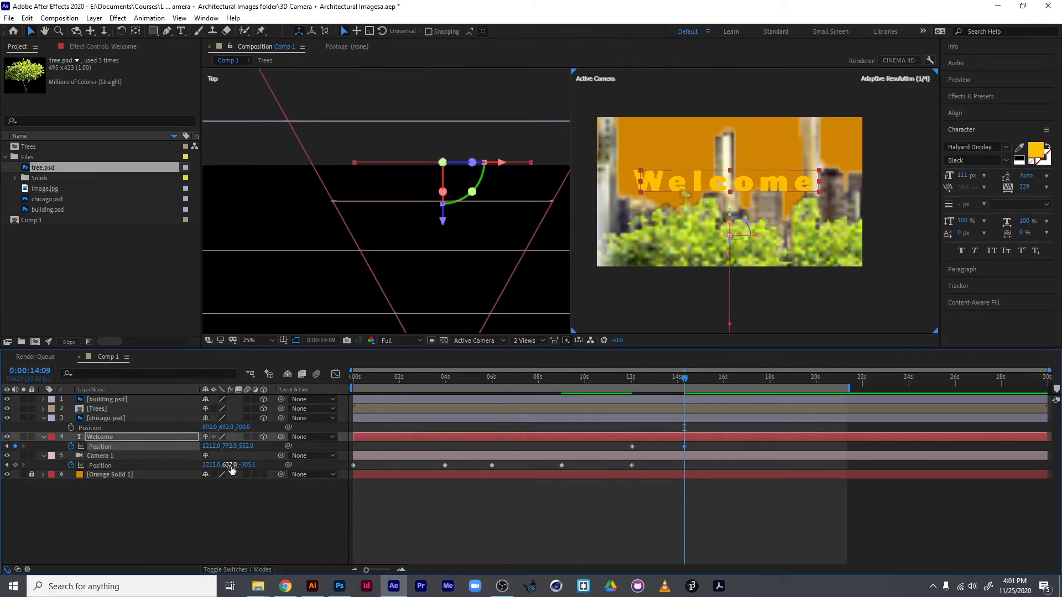
drag(218, 467, 297, 467)
drag(228, 466, 505, 431)
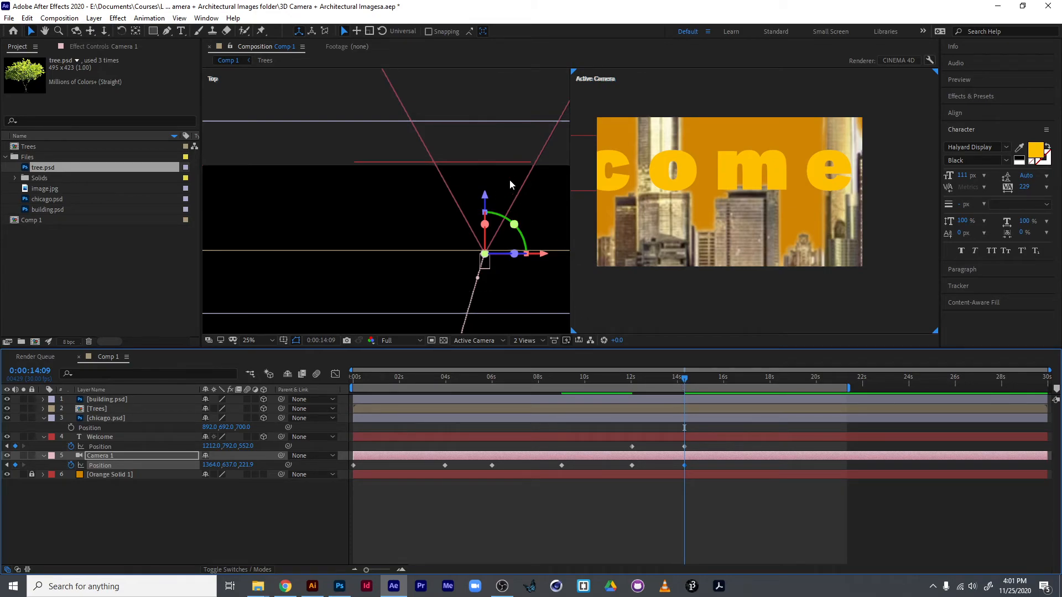
Step: Add a Y Rotation keyframe of 0° to Camera 1 at 0:00:12:01 and show all its keyframed properties
drag(684, 379, 632, 390)
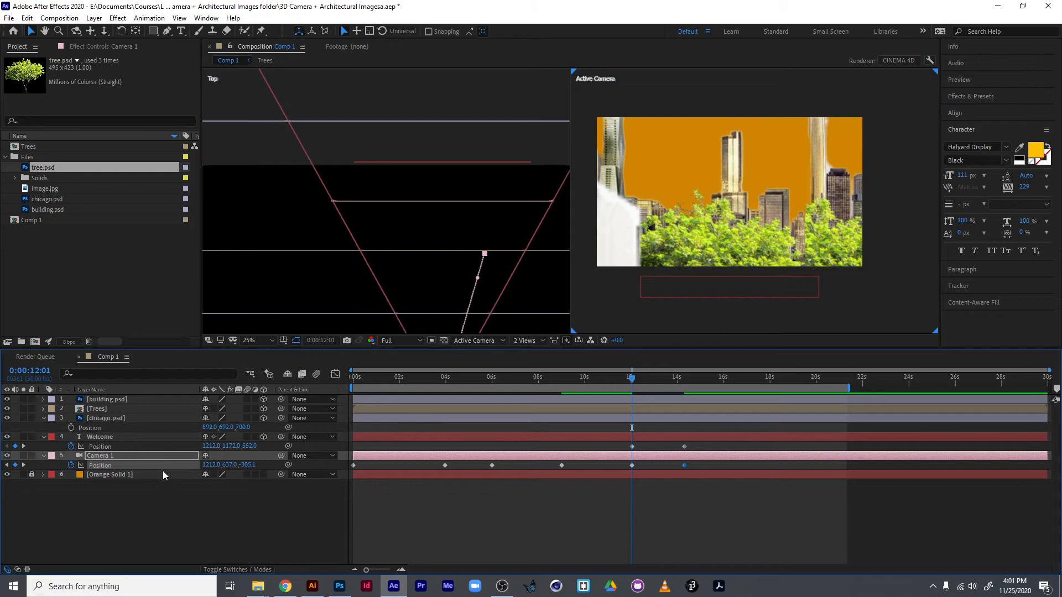
key(r)
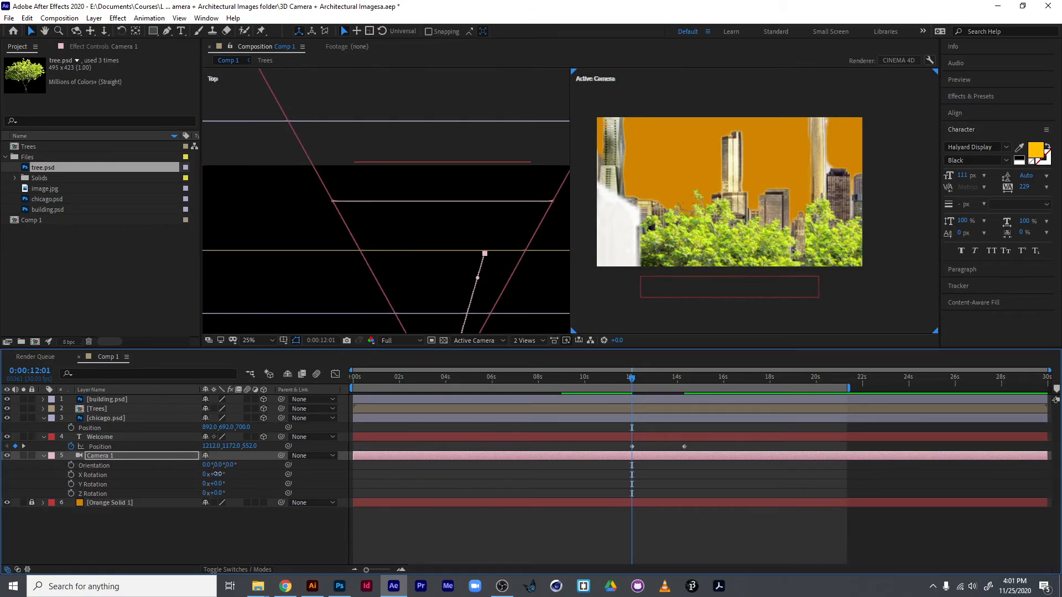
drag(218, 474, 227, 476)
key(ctrl+z)
mouse_move(217, 484)
mouse_down()
mouse_move(205, 484)
mouse_move(217, 492)
mouse_up()
click(72, 484)
key(u)
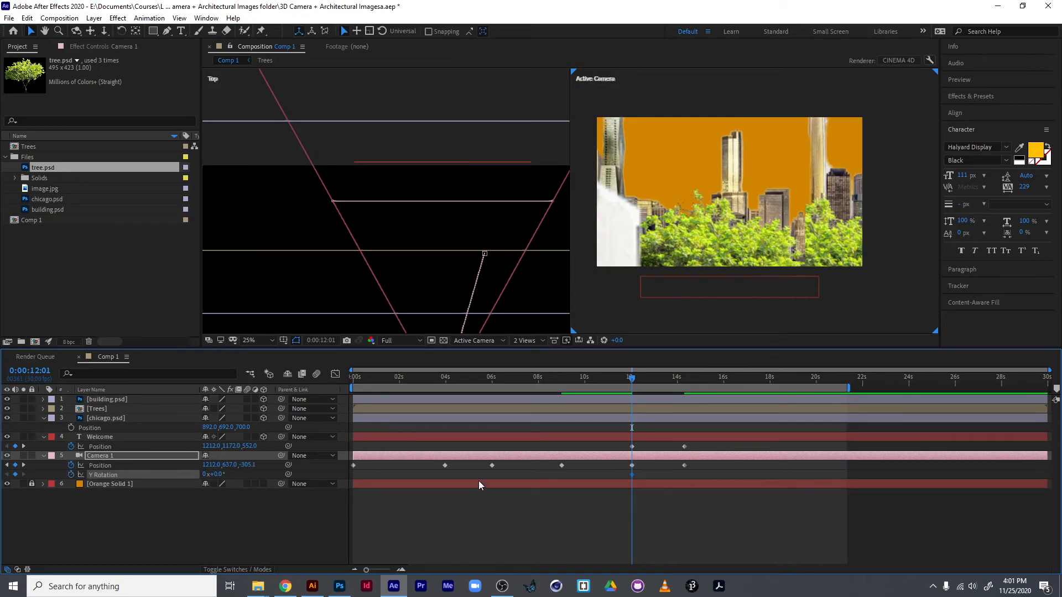
Step: Keyframe Camera 1's Y Rotation to -25° at 0:00:14:09
drag(631, 380, 682, 388)
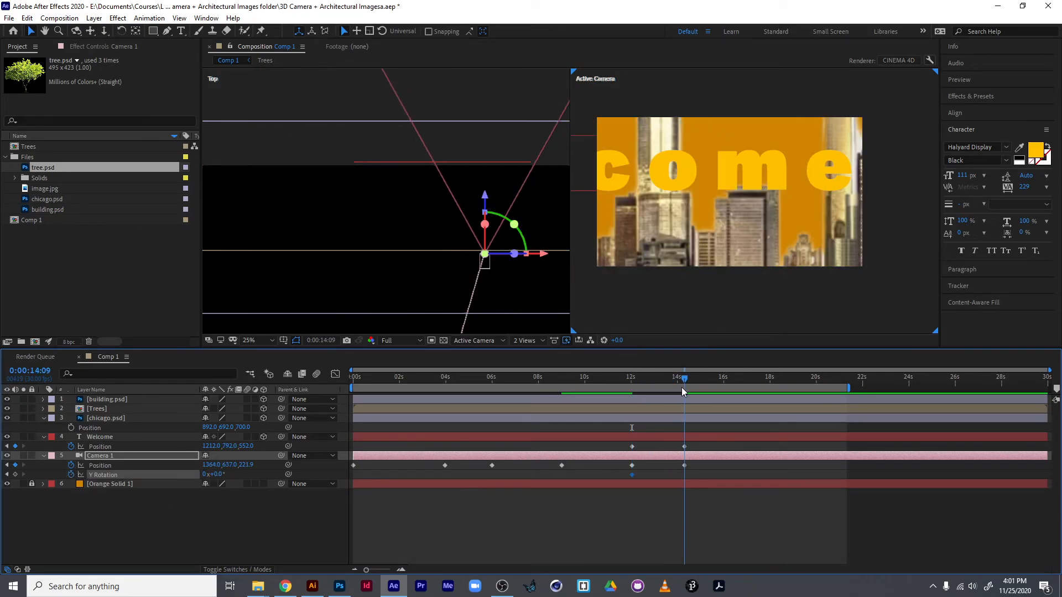
mouse_move(216, 474)
mouse_down()
mouse_move(196, 476)
mouse_move(205, 475)
mouse_up()
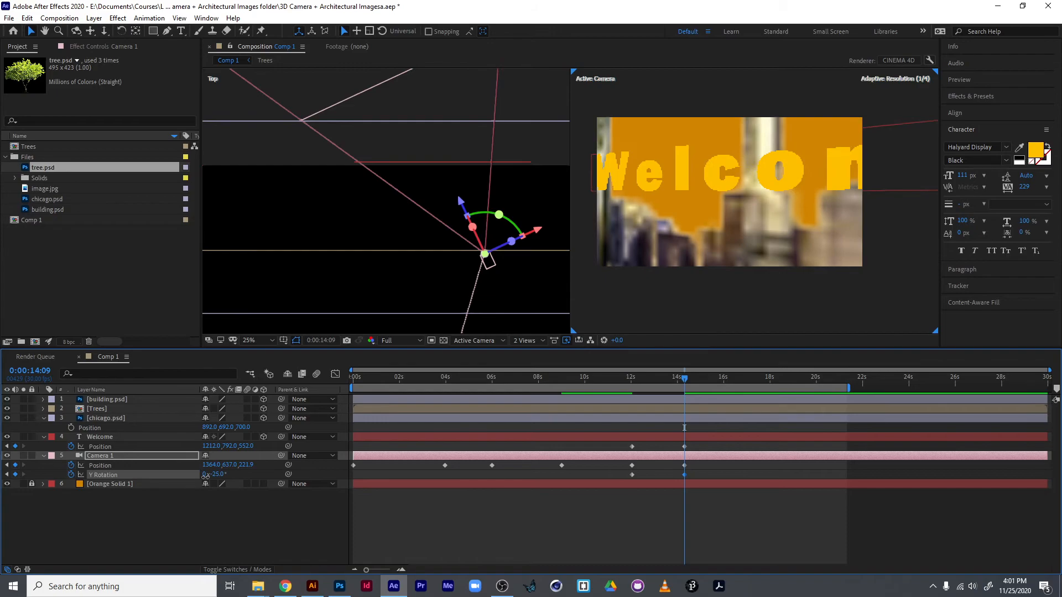
right_click(205, 475)
click(217, 487)
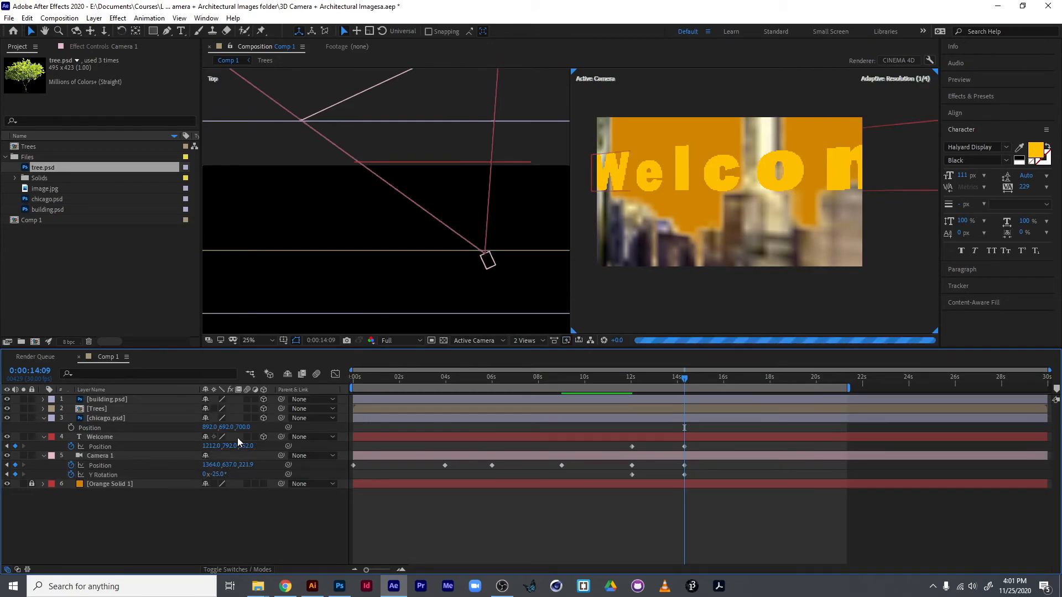
Step: Push the chicago.psd layer back to Z 1115 and play the whole animation from 0:00:00:00
click(108, 417)
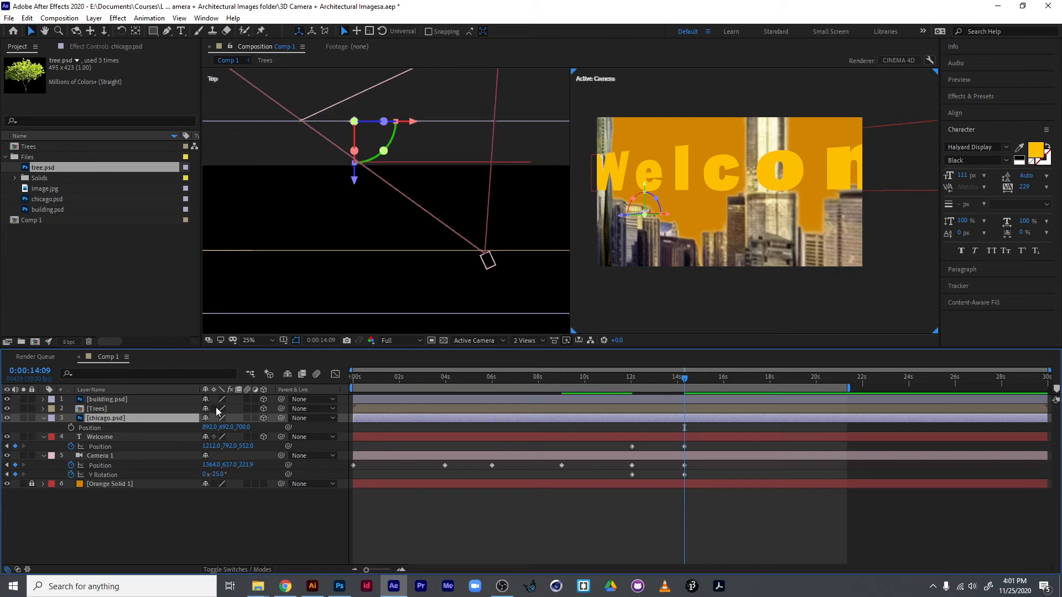
drag(244, 427, 457, 414)
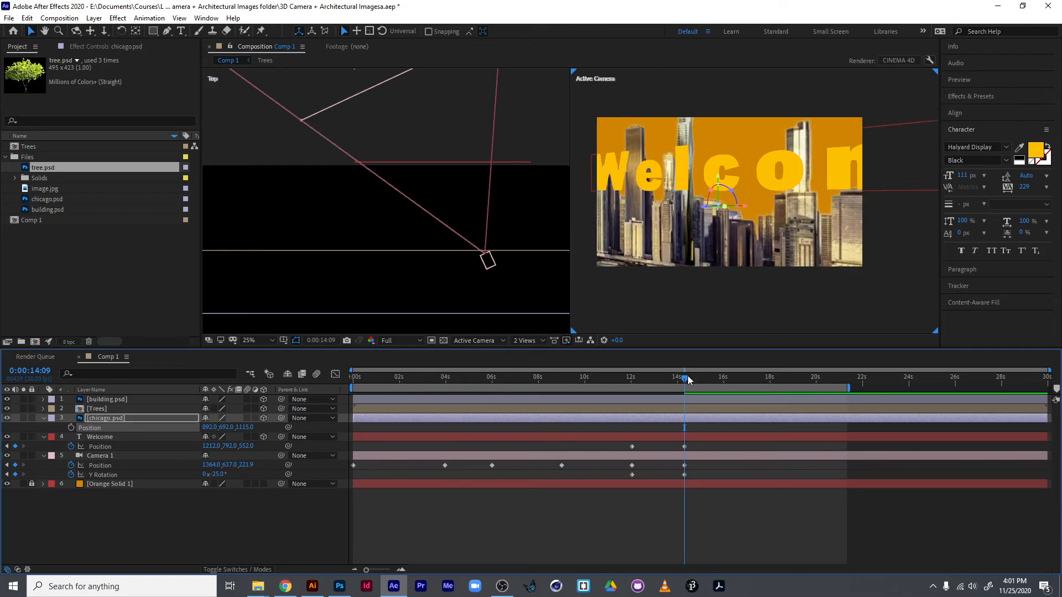
drag(686, 378, 289, 406)
key(space)
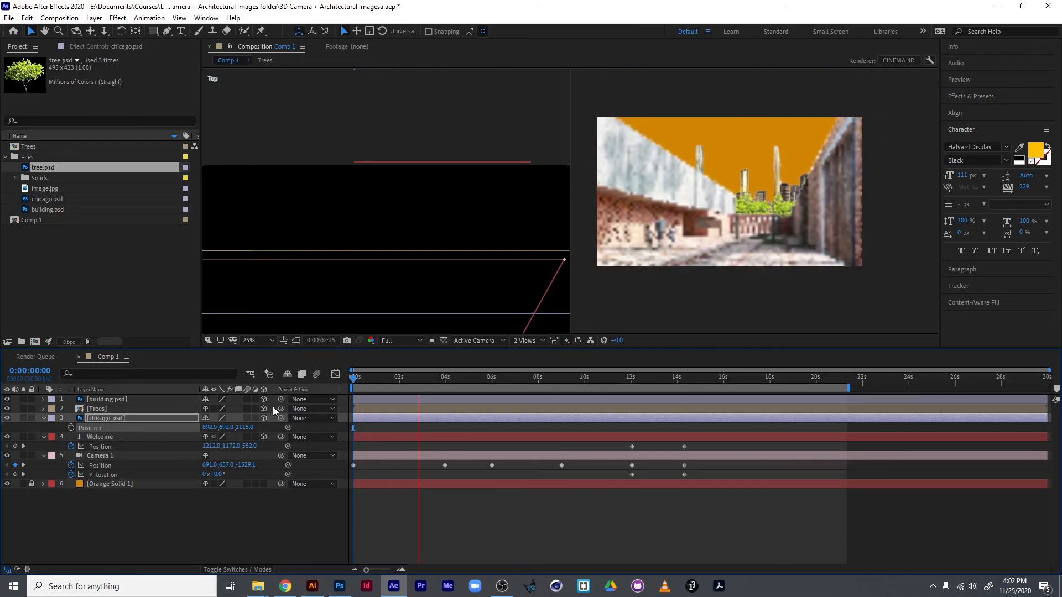
click(977, 81)
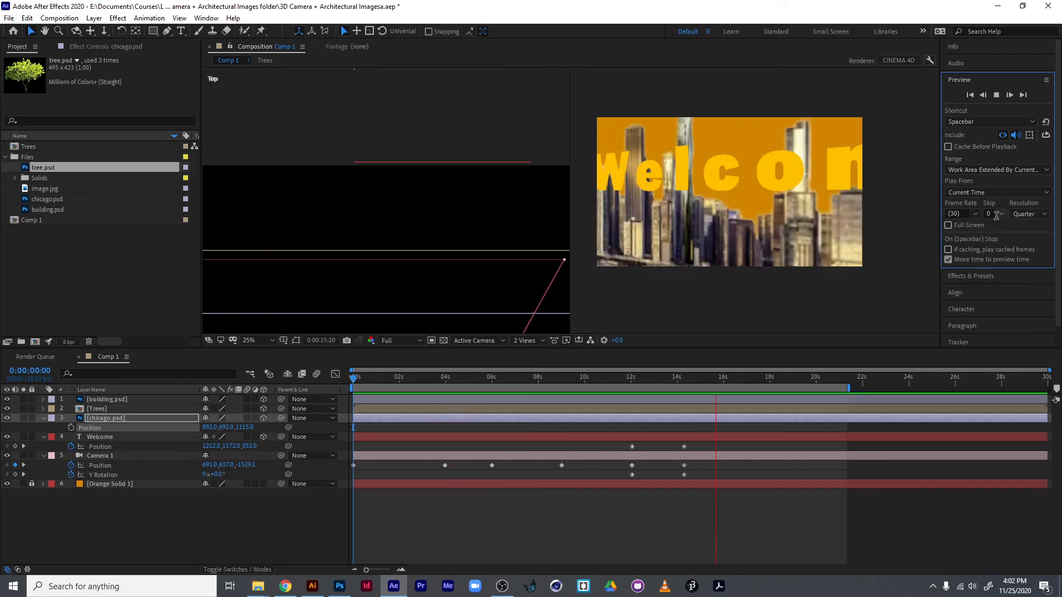
key(space)
Step: Reduce the Welcome text's font size to 54 px, judging it at 0:00:14:03
mouse_move(679, 384)
mouse_down()
mouse_move(619, 391)
mouse_move(698, 379)
mouse_move(679, 383)
mouse_up()
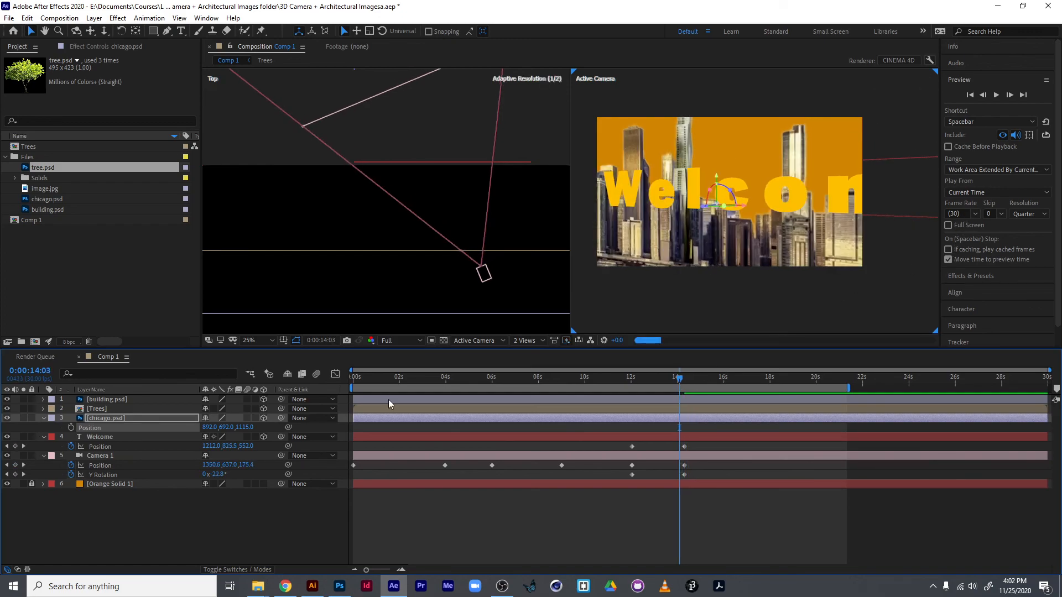
double_click(78, 437)
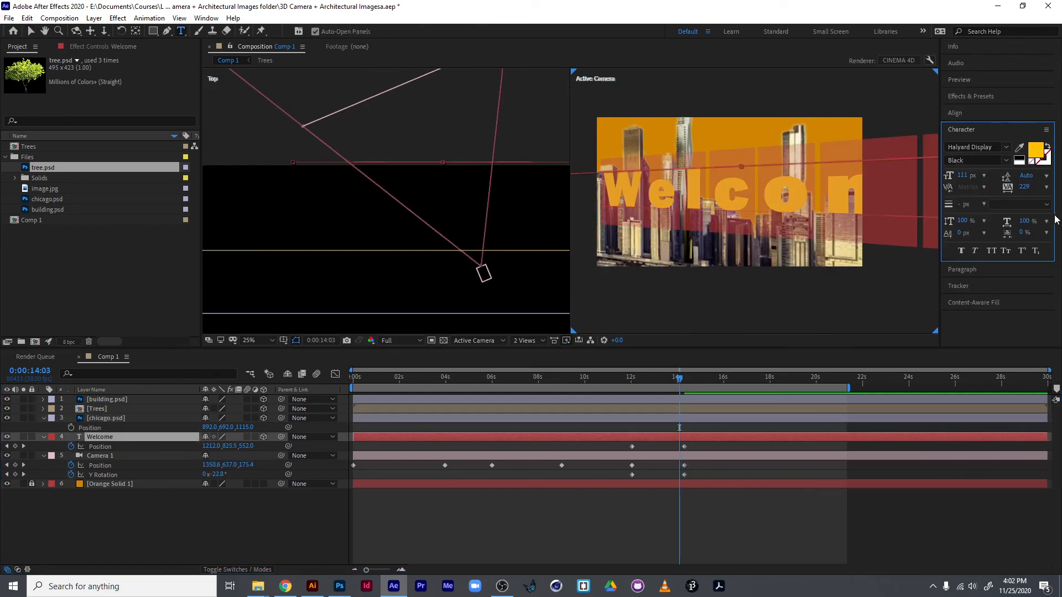
drag(972, 175, 942, 176)
Step: Preview the start of the animation from 0:00:00:00 after resizing the text
drag(681, 386, 294, 371)
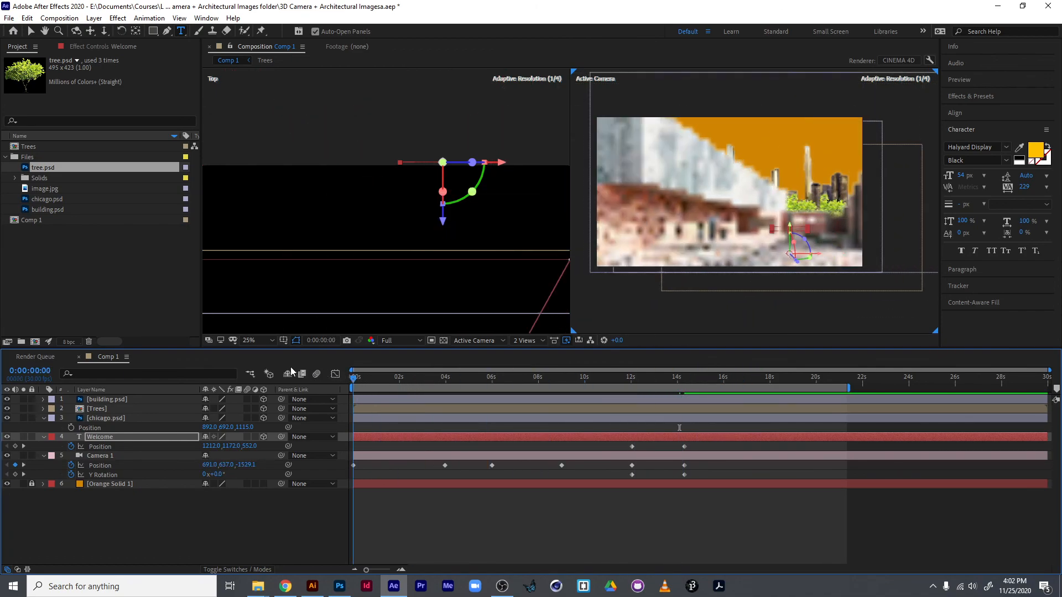
key(space)
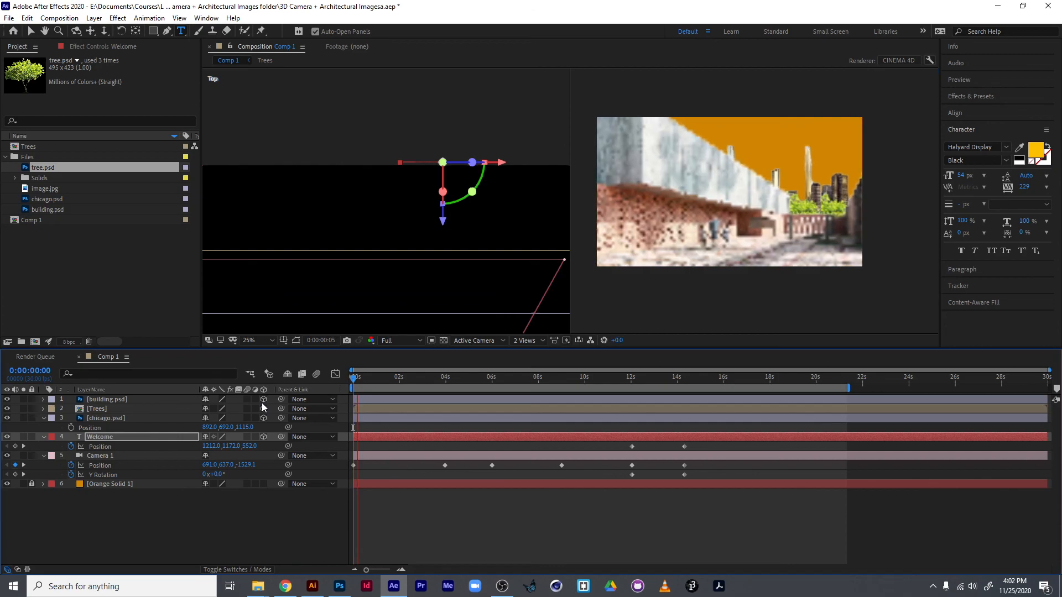
key(space)
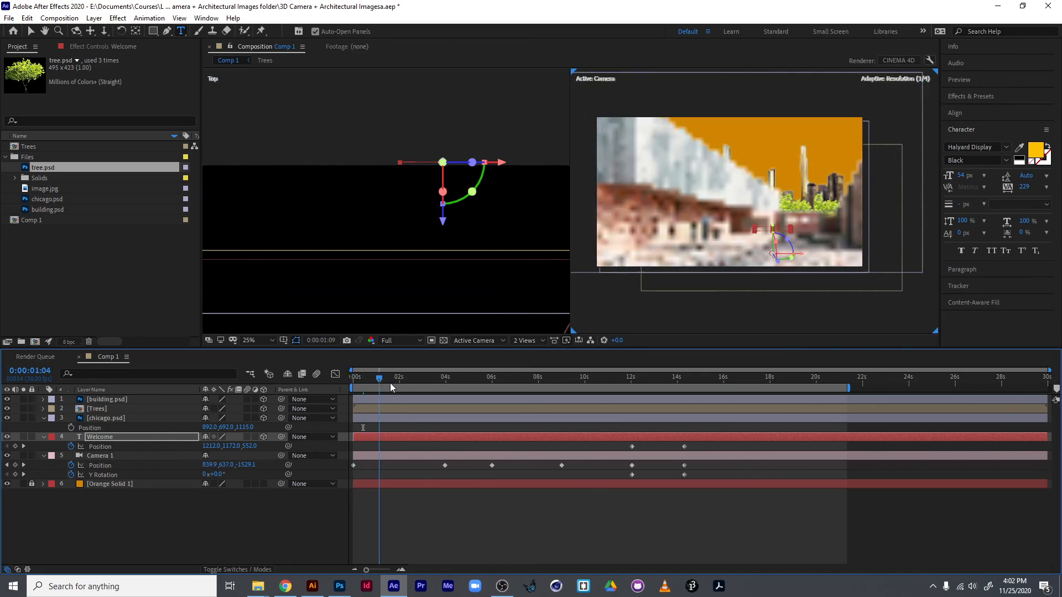